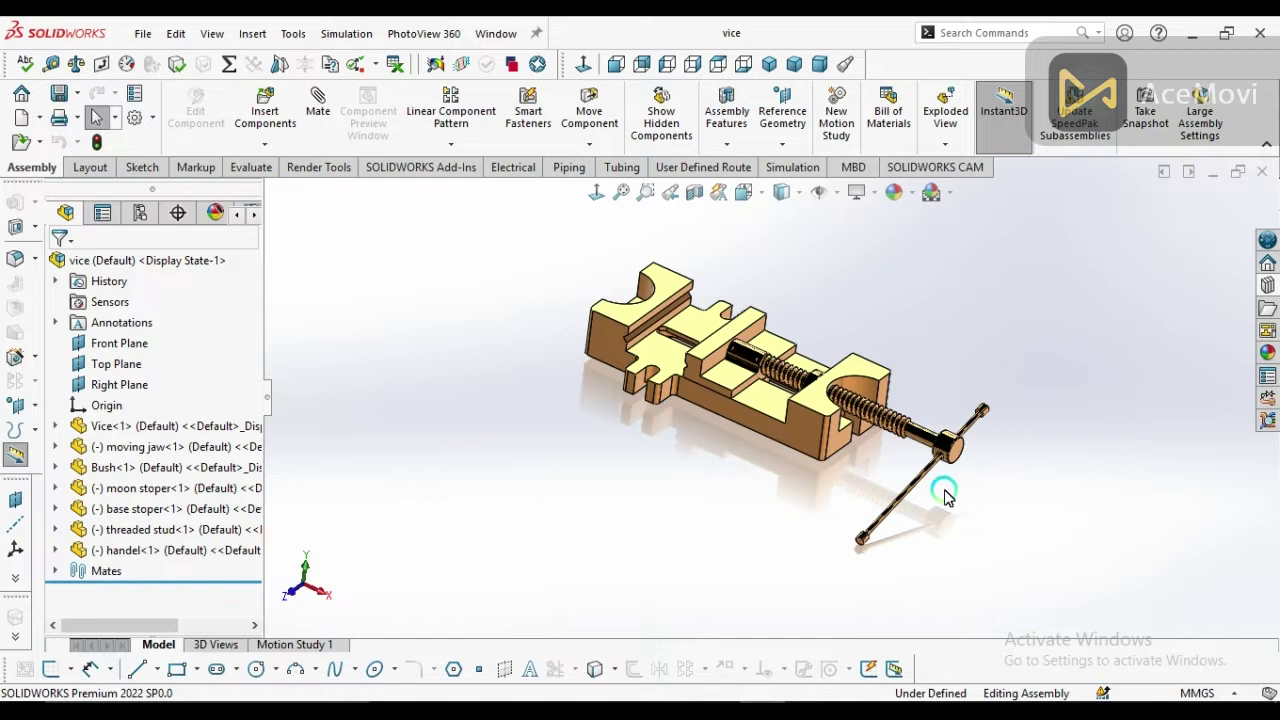
Step: Start a new drawing from the open vice assembly with Make Drawing from Part/Assembly
left_click(40, 120)
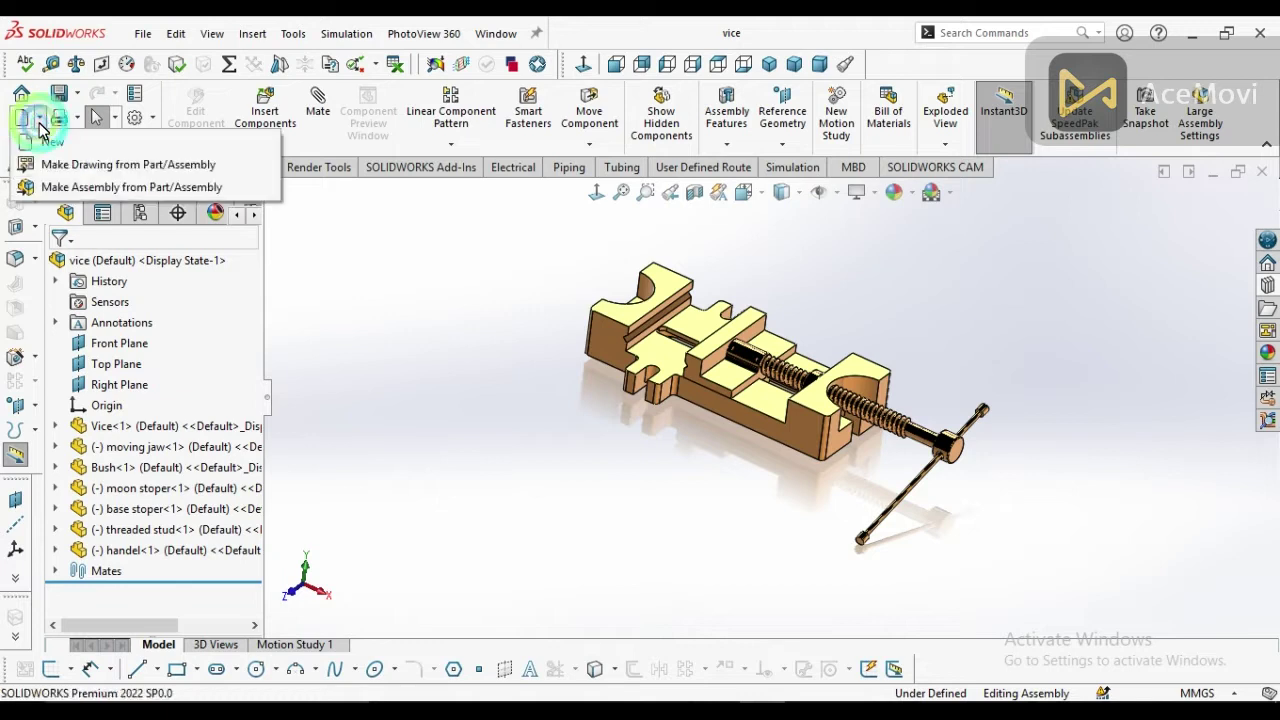
left_click(103, 168)
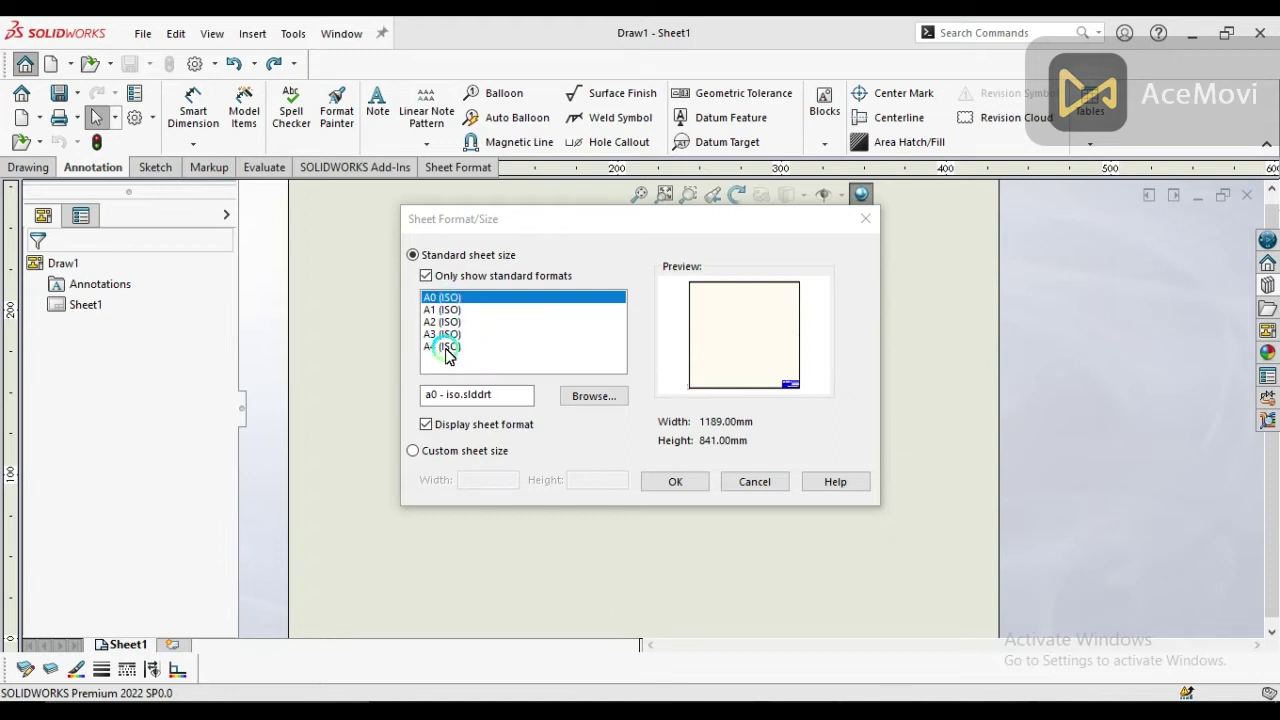
Step: After previewing A4 and A3, set the sheet size to A2 (ISO), 594 × 420 mm
left_click(449, 346)
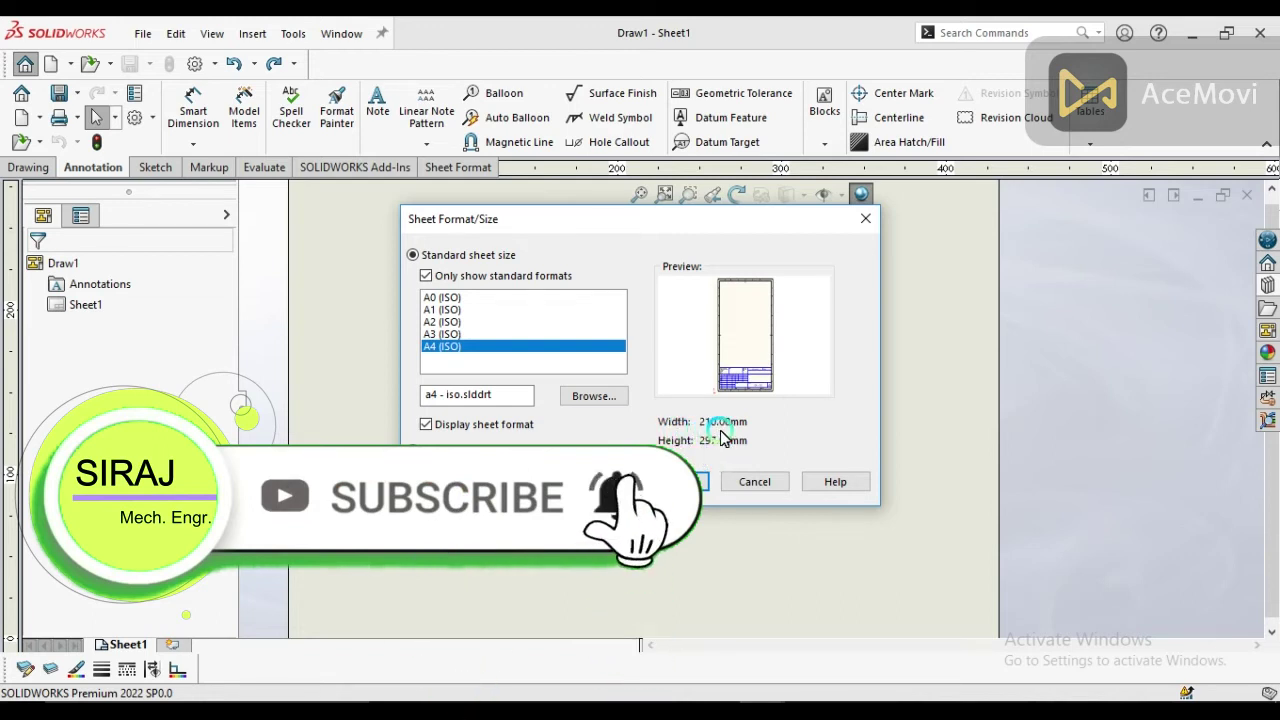
left_click(449, 336)
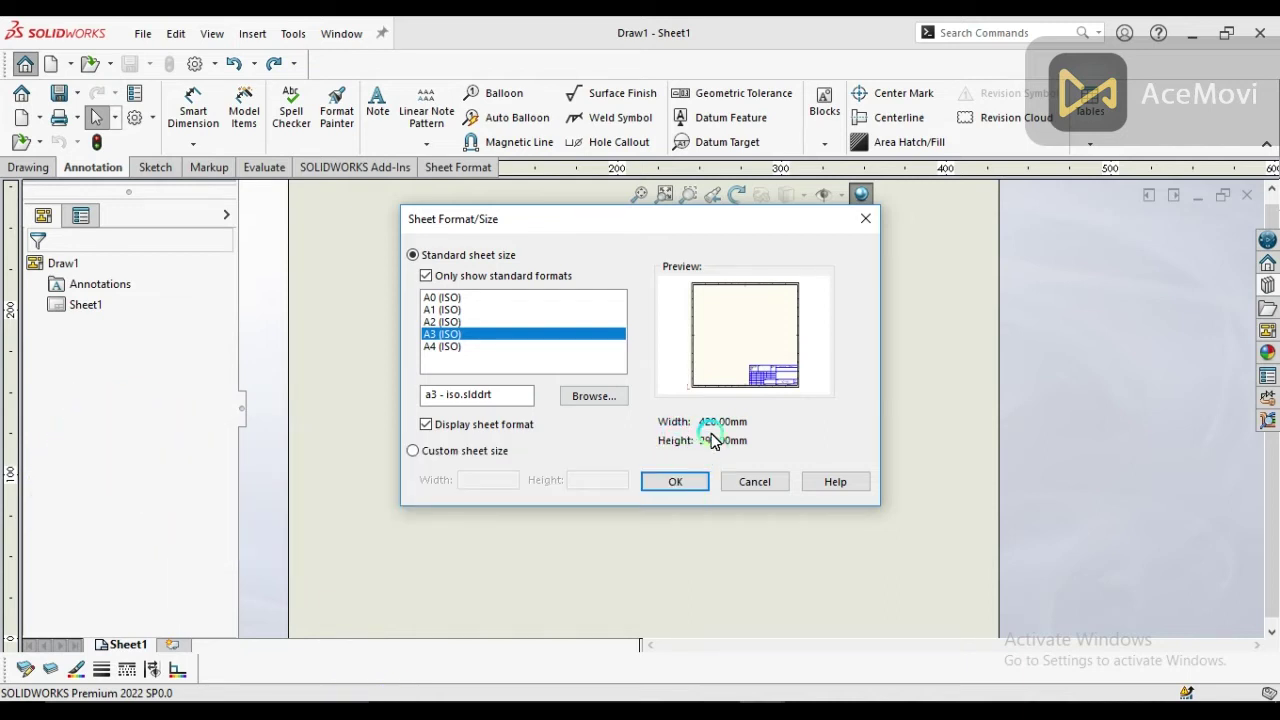
left_click(447, 321)
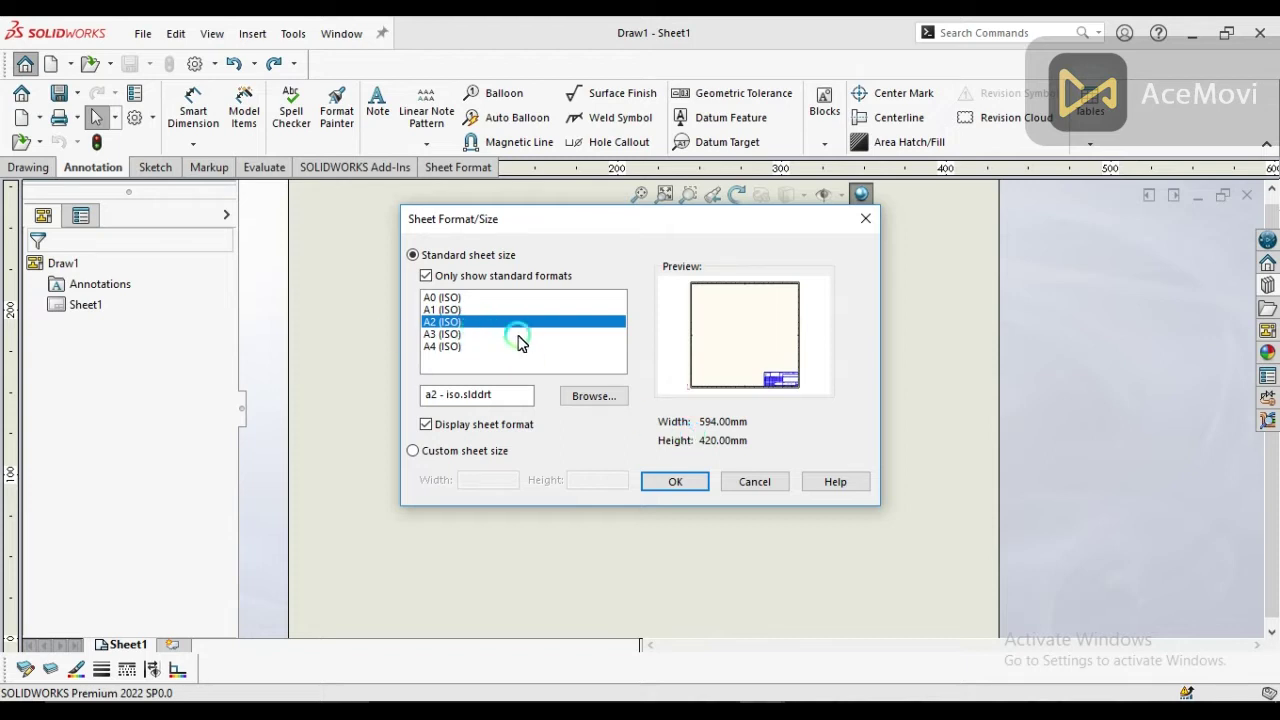
left_click(675, 485)
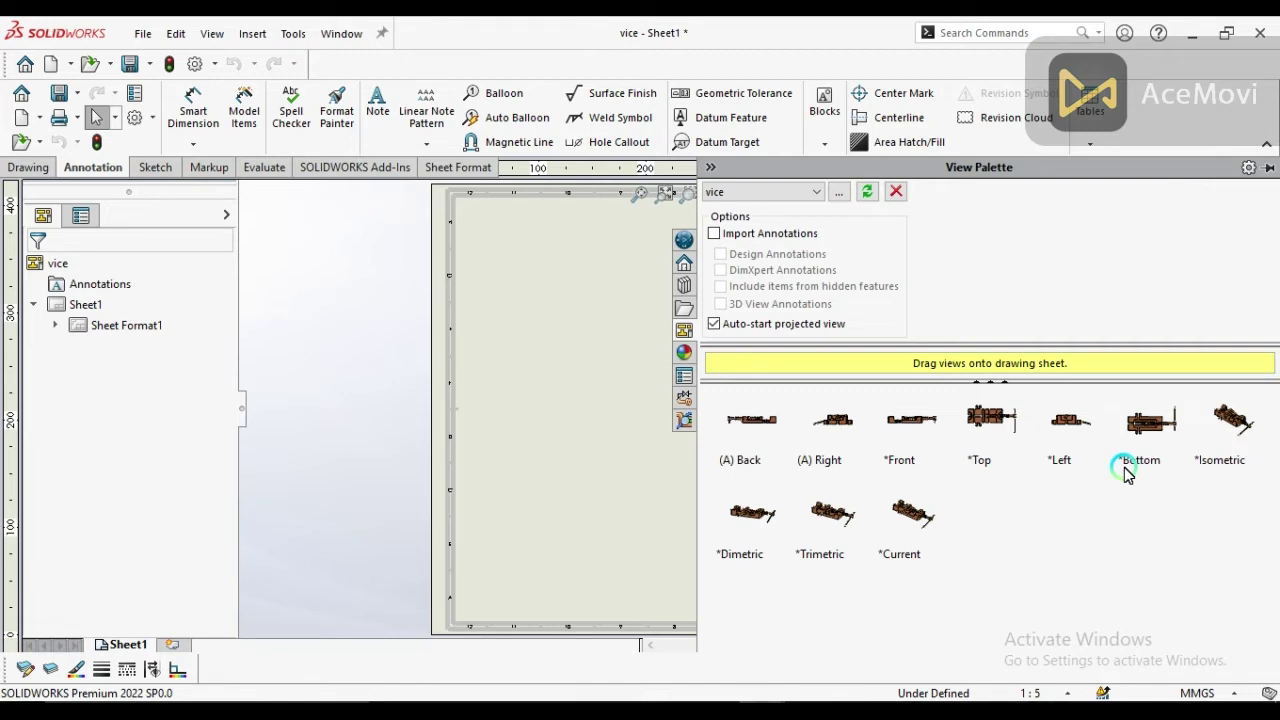
Step: Drag the *Isometric vice view from the View Palette onto the A2 sheet
left_click(1236, 424)
mouse_move(1229, 428)
left_mouse_down()
mouse_move(586, 414)
mouse_move(598, 405)
mouse_move(586, 420)
left_mouse_up()
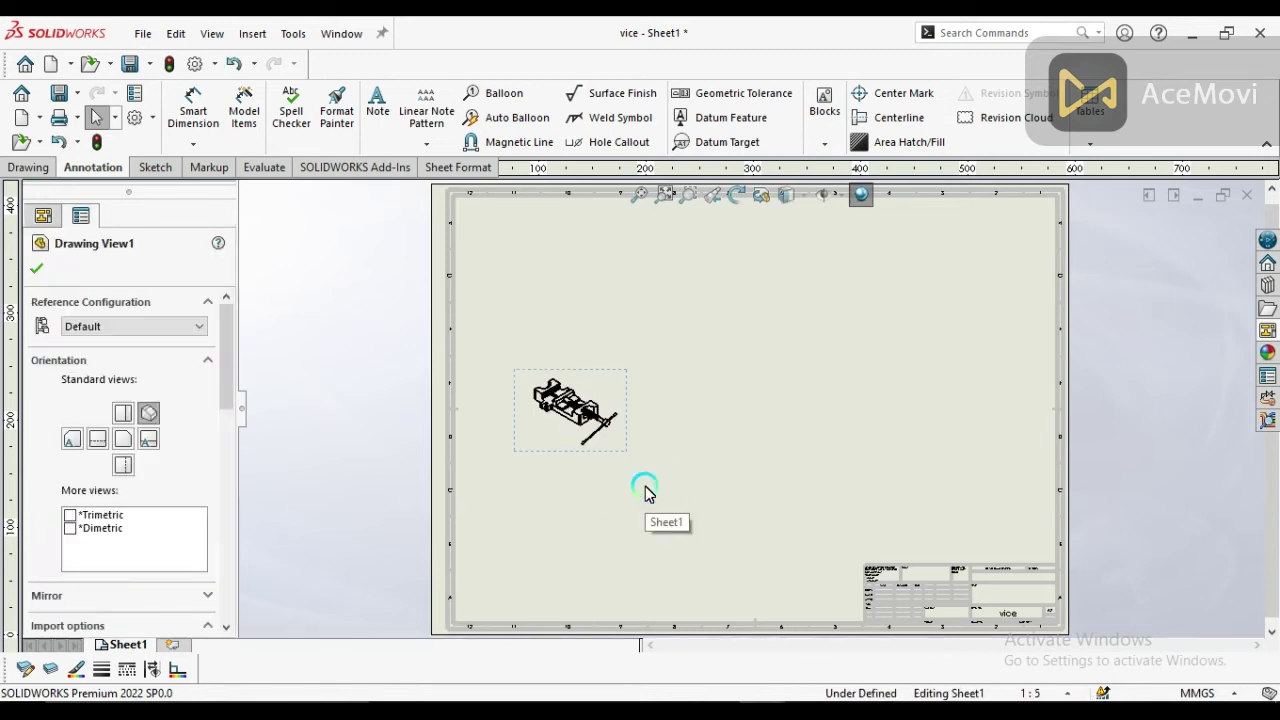
Step: Set Drawing View1 to Shaded with Edges display at high quality
left_click(165, 402)
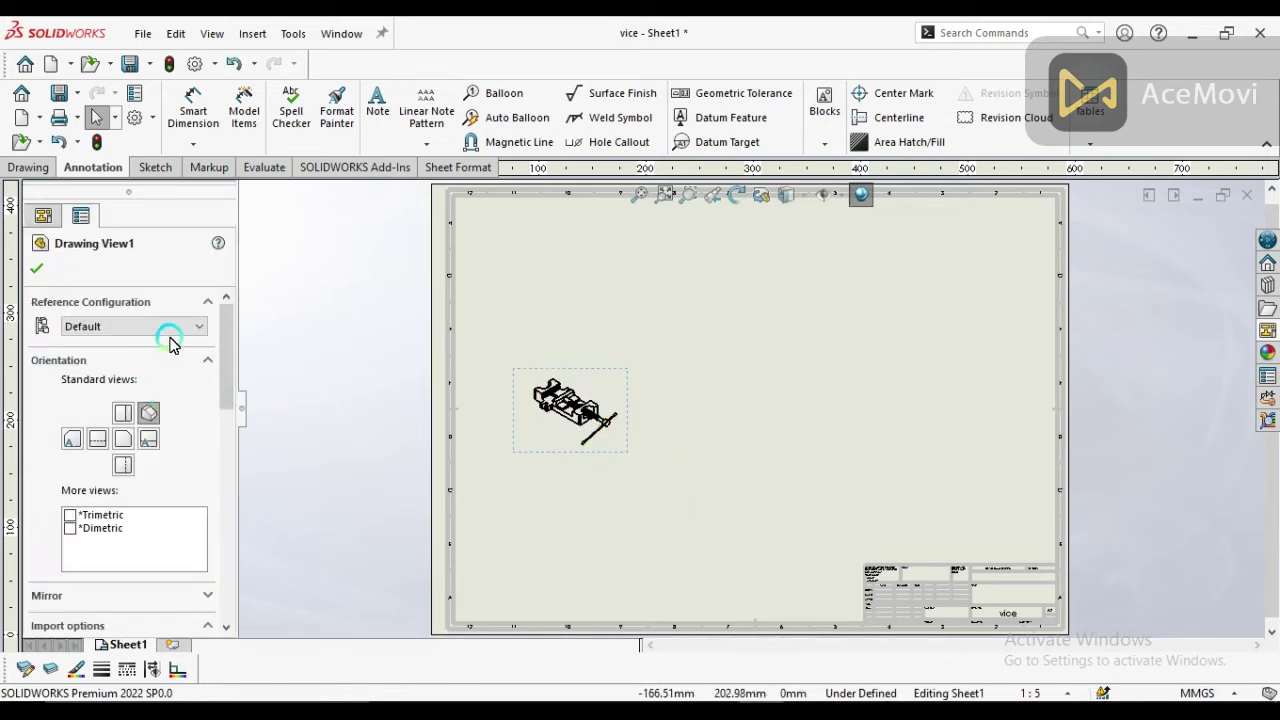
left_click_drag(228, 352, 220, 507)
left_click(208, 472)
left_click(144, 467)
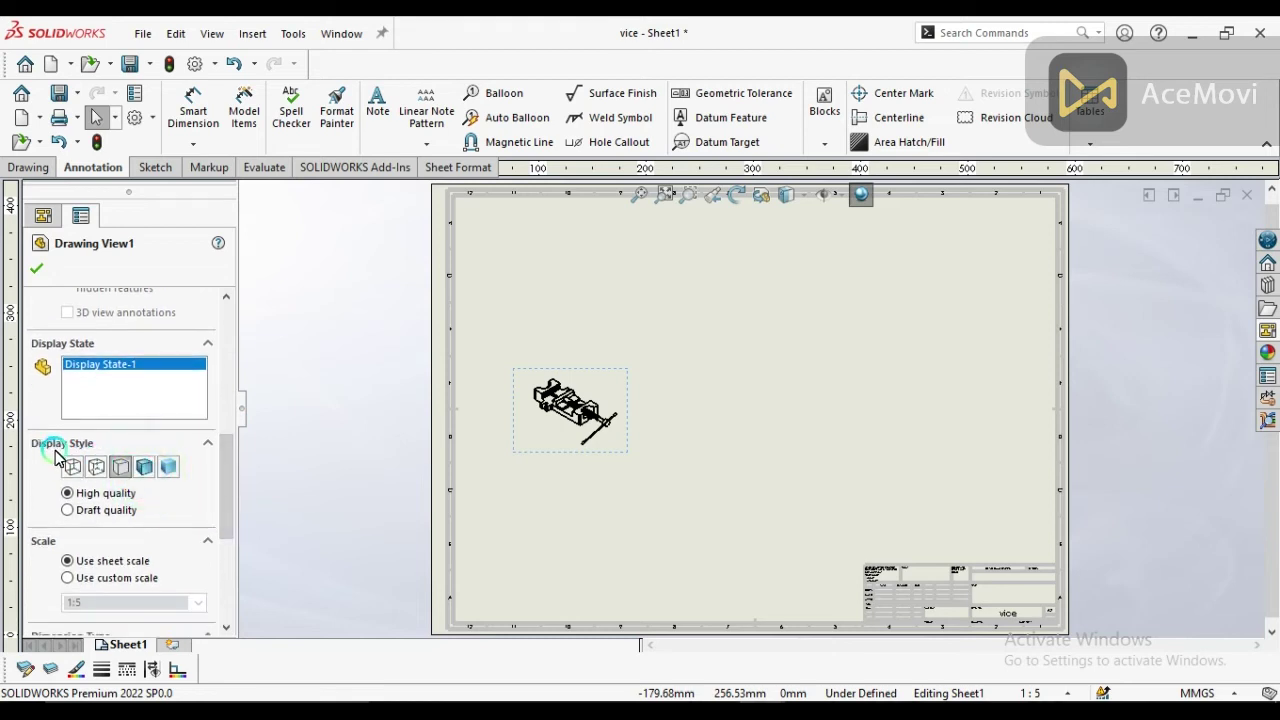
left_click(144, 467)
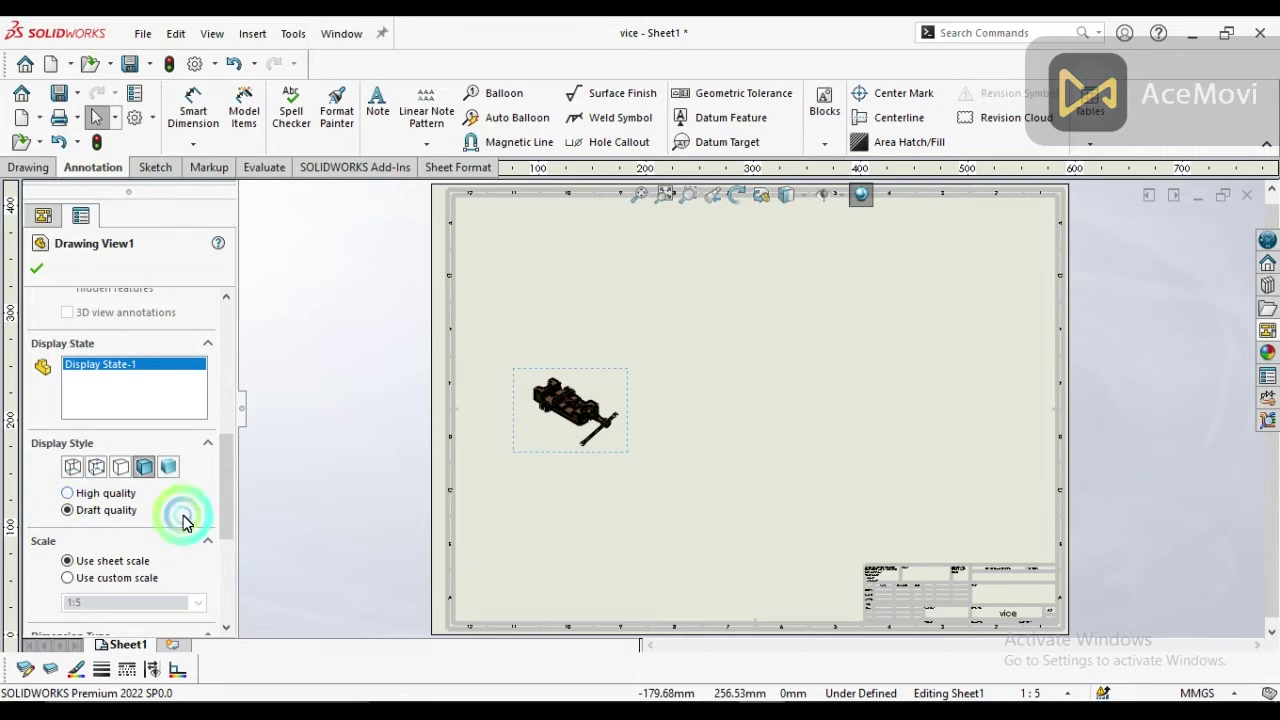
left_click(118, 510)
left_click(72, 494)
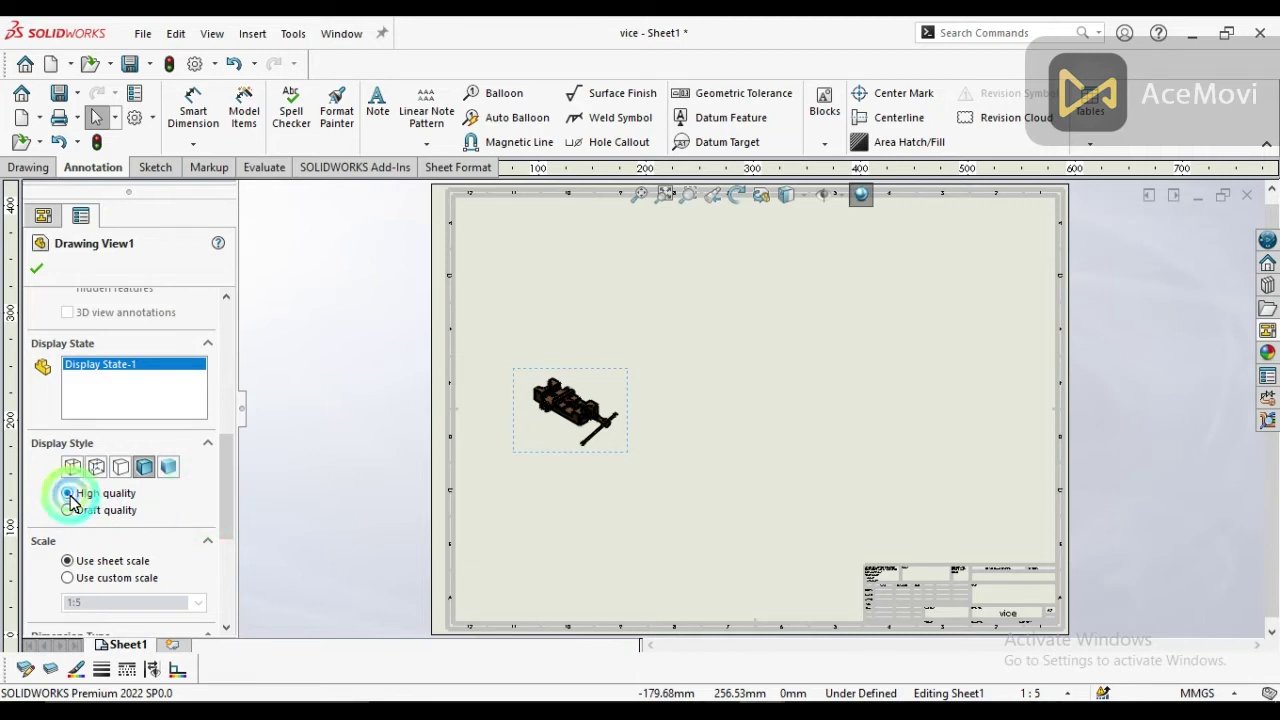
Step: Give the vice view a custom 1:1 scale and shift it to fit the sheet
left_click_drag(221, 491, 213, 542)
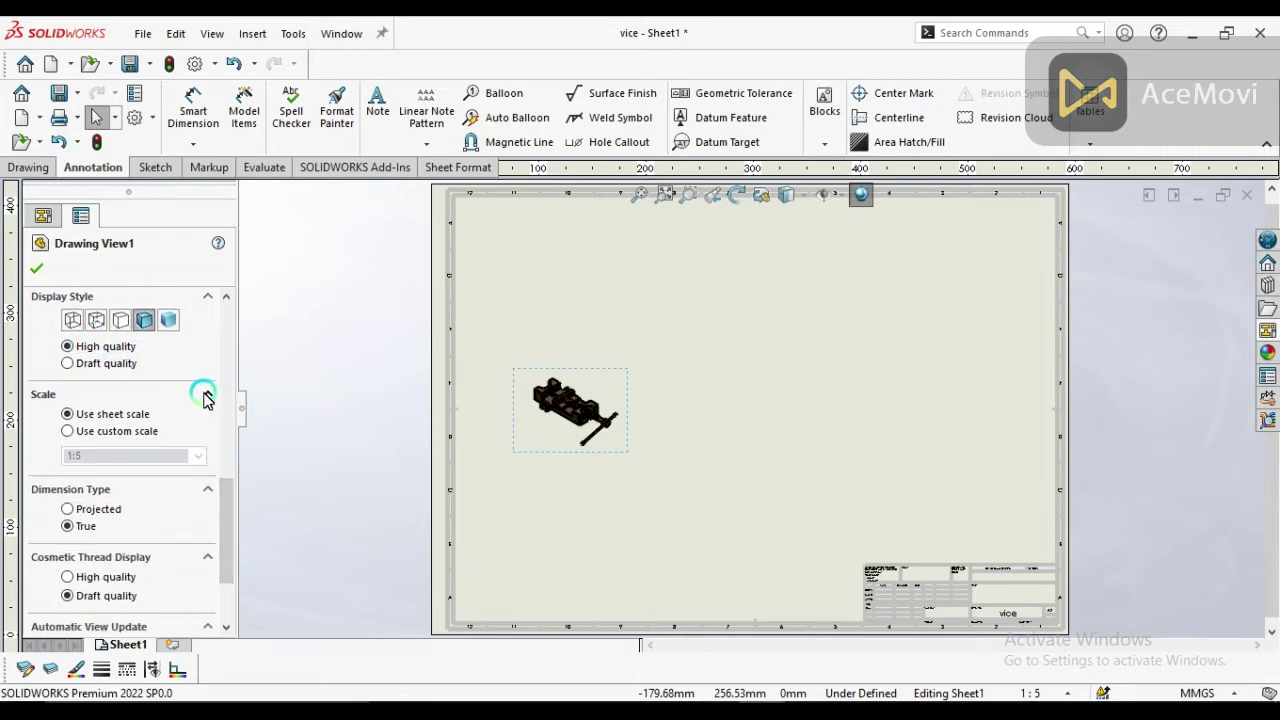
left_click(72, 433)
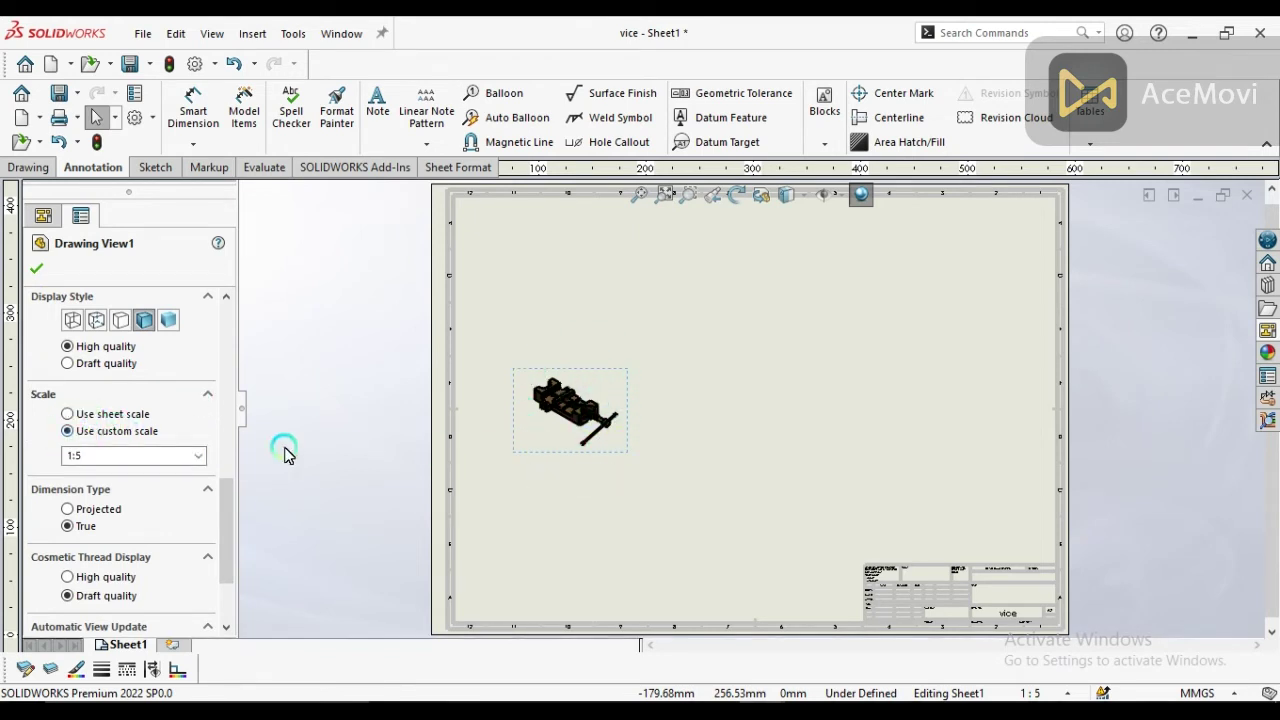
left_click(198, 457)
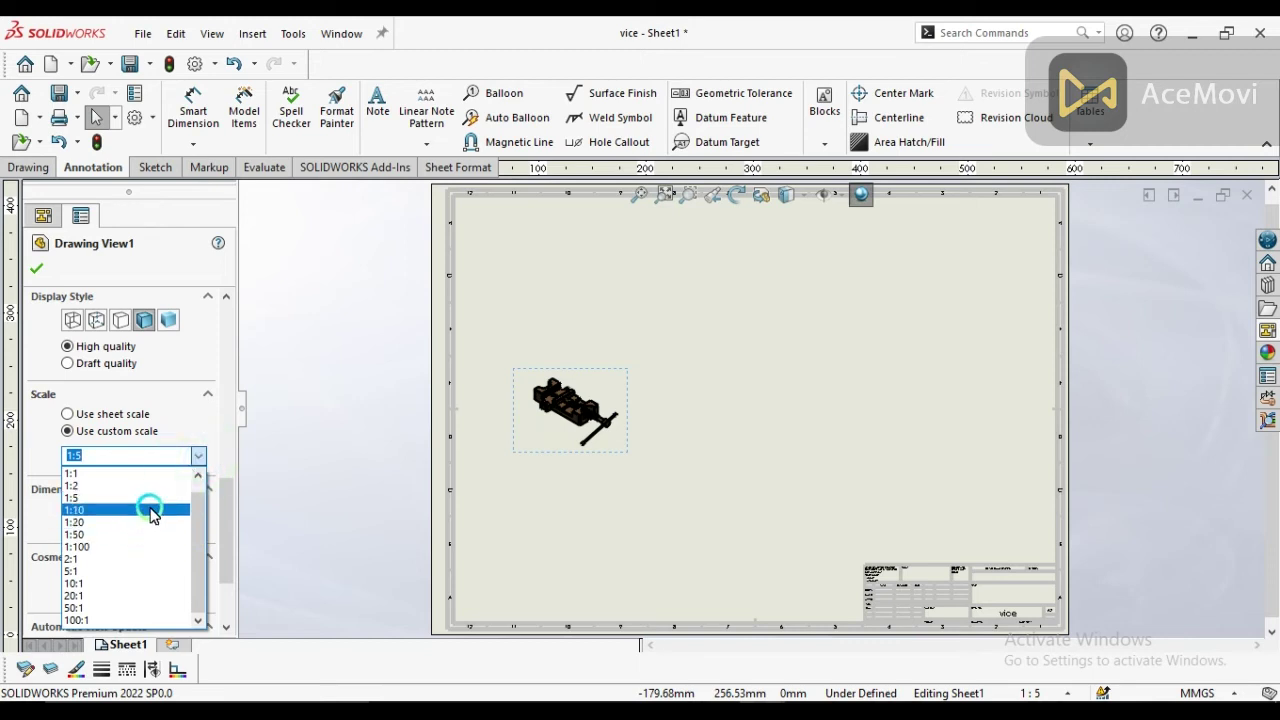
left_click(149, 473)
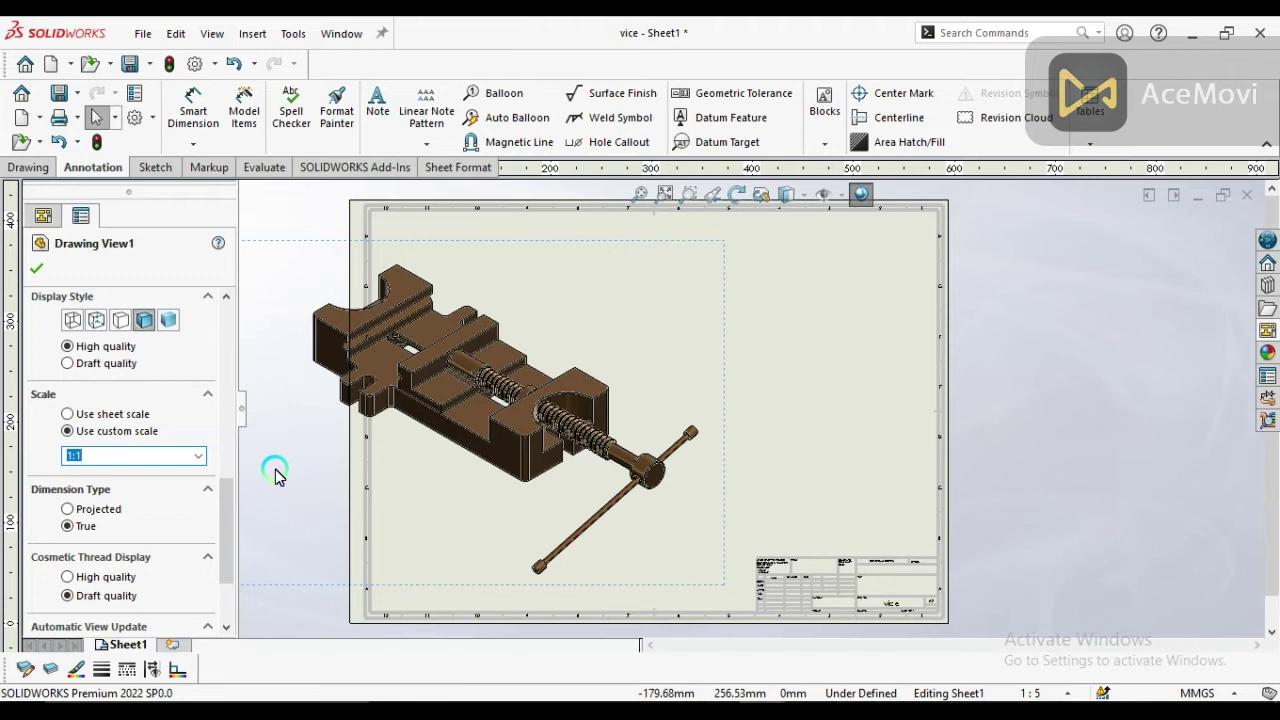
left_click(528, 393)
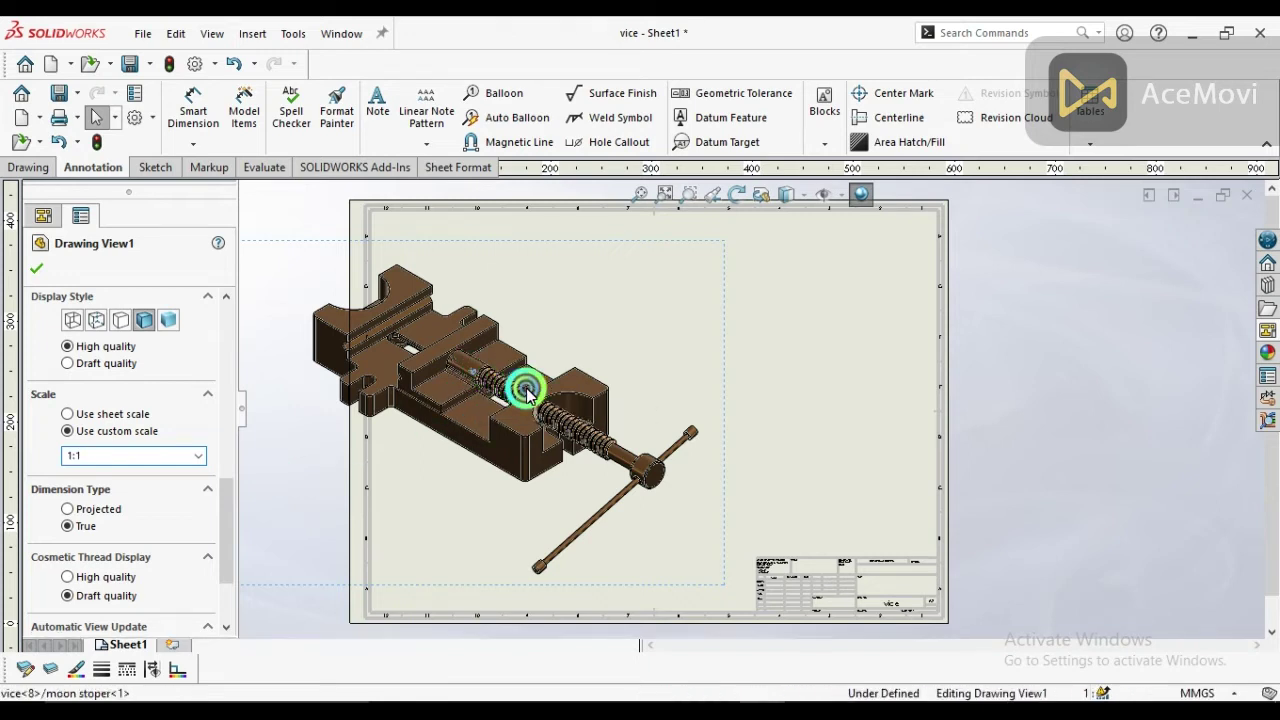
mouse_move(528, 393)
left_mouse_down()
mouse_move(563, 400)
mouse_move(545, 400)
left_mouse_up()
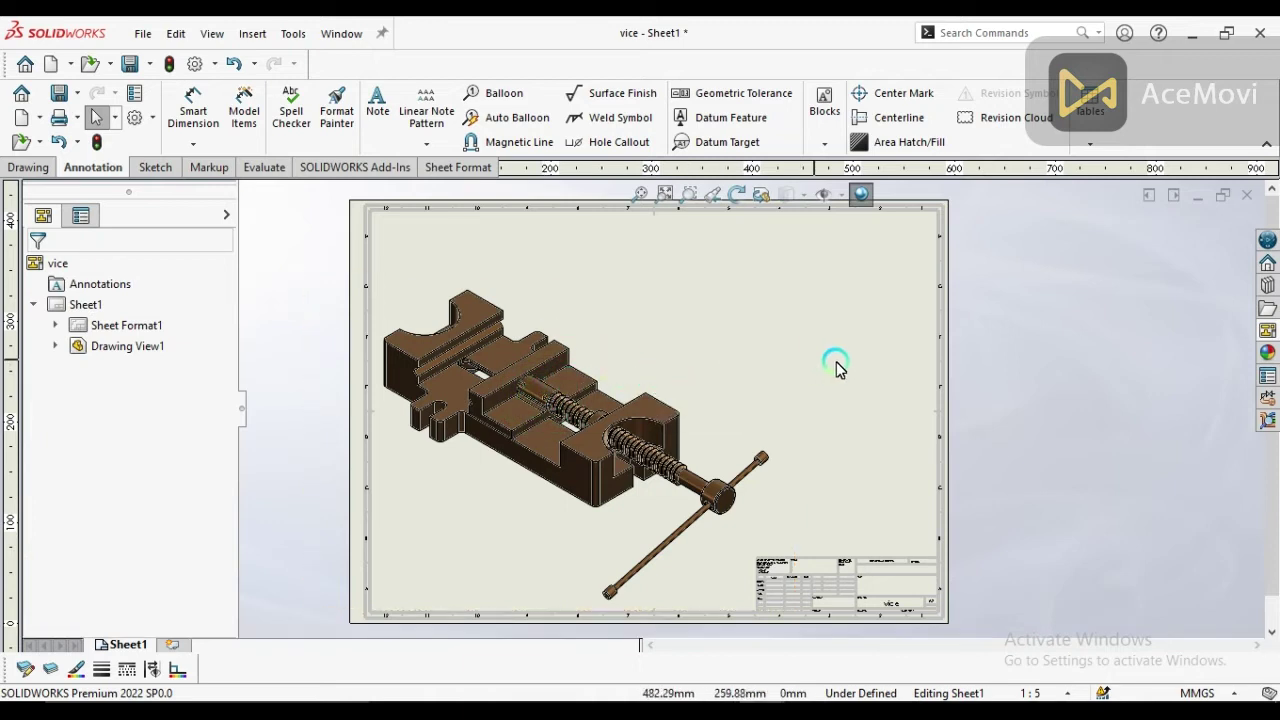
Step: Insert a top-level Bill of Materials from the vice view and place it near the sheet's top right
left_click(845, 283)
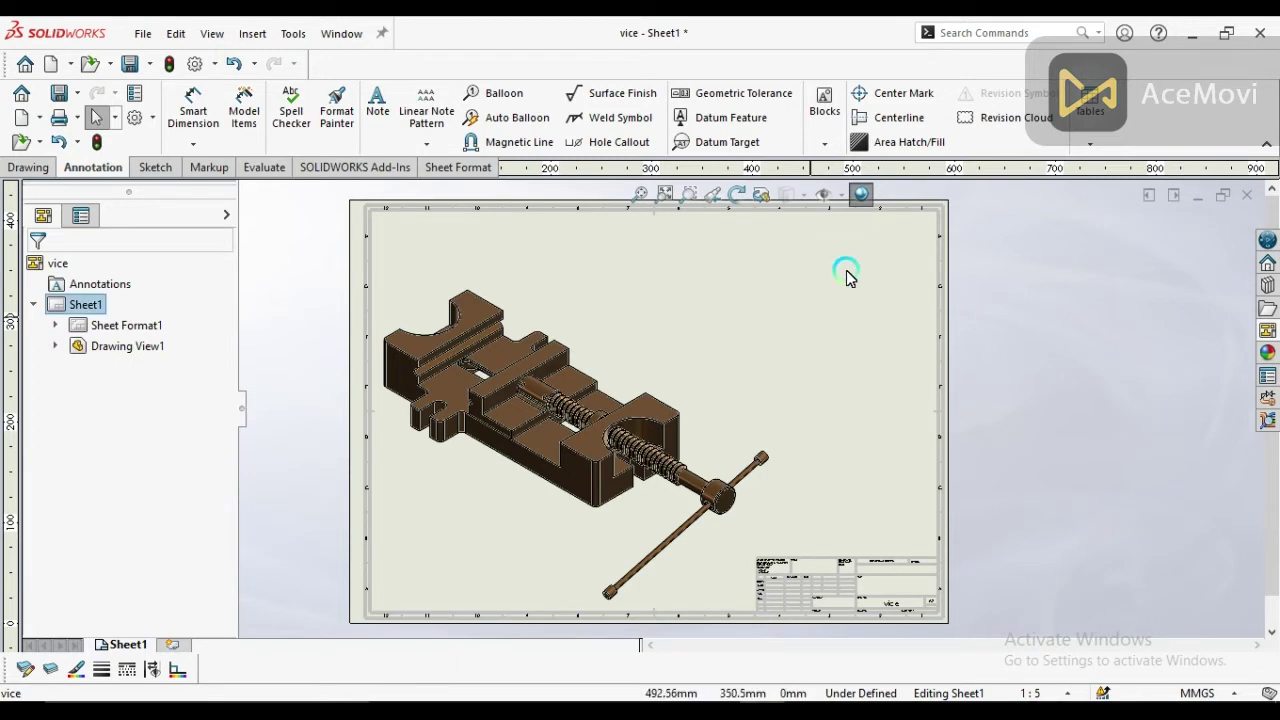
left_click(1094, 145)
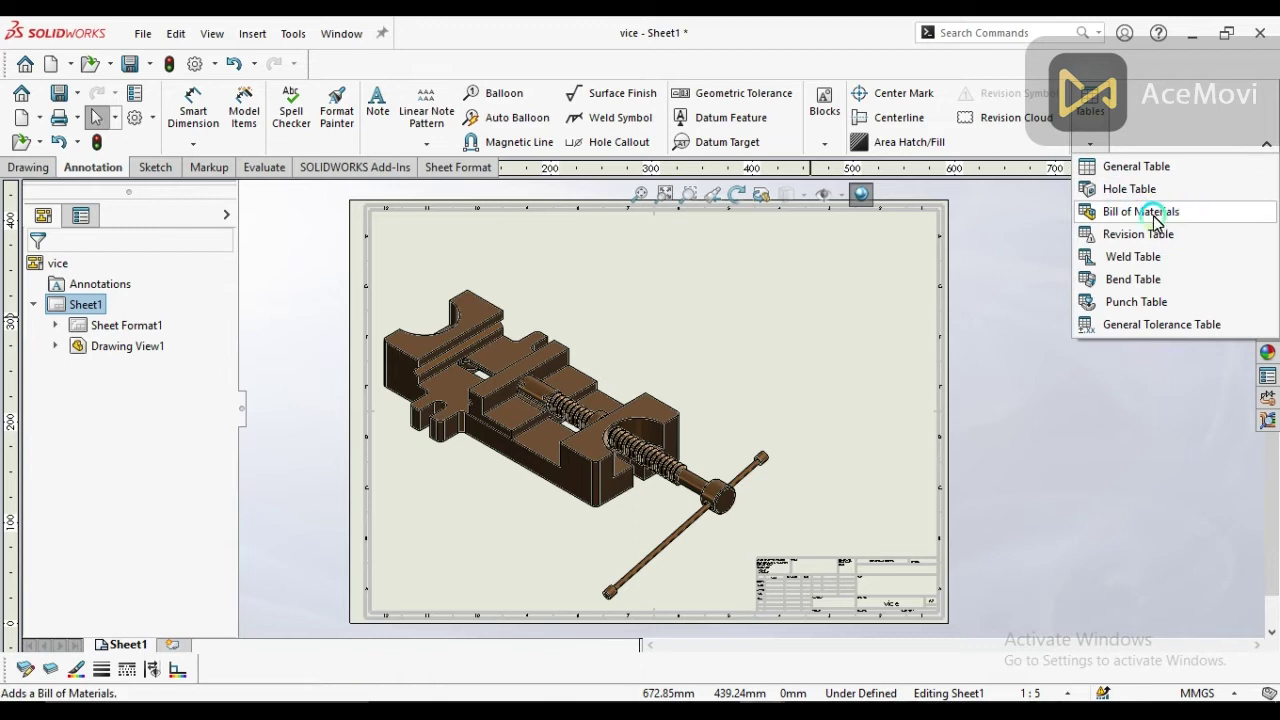
left_click(1185, 214)
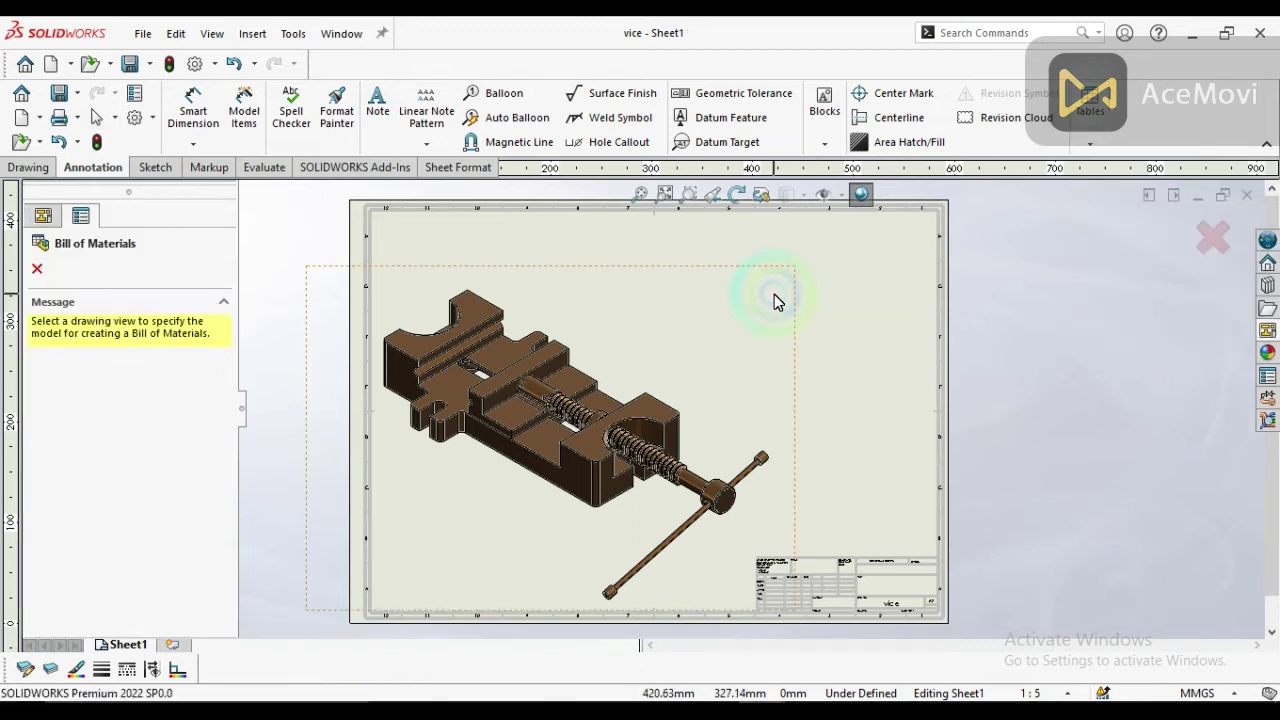
left_click(660, 346)
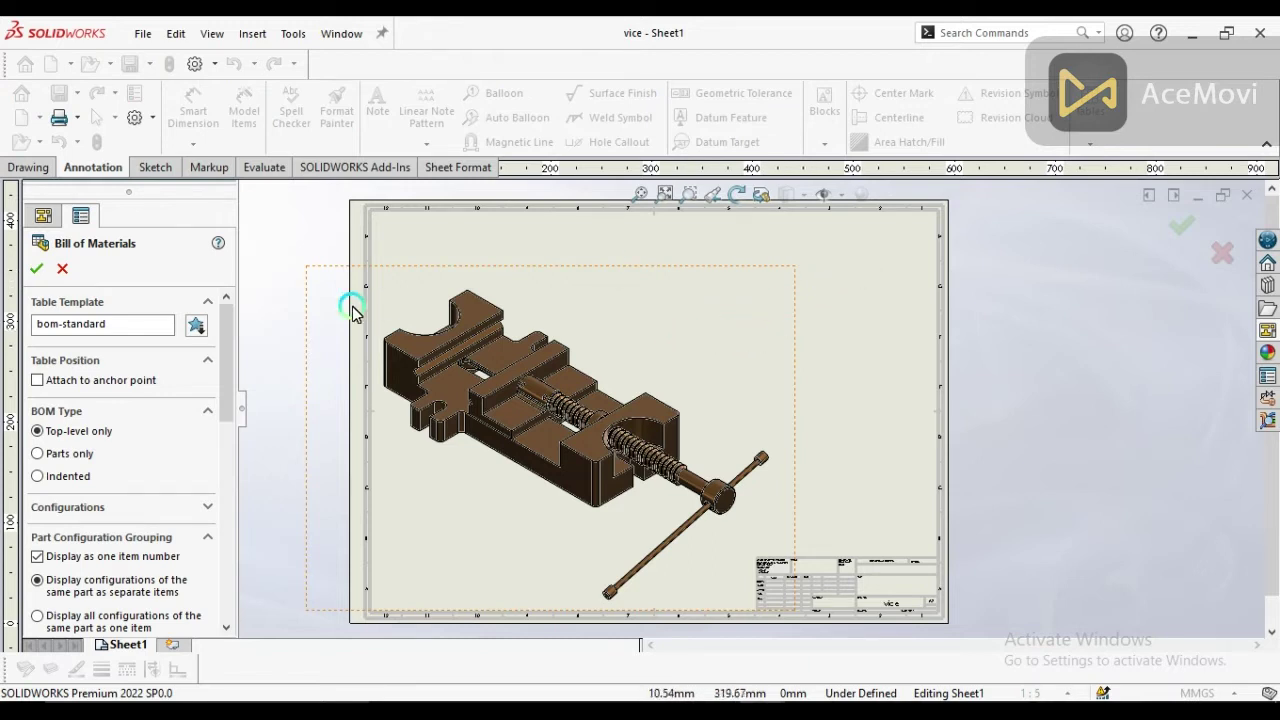
mouse_move(224, 362)
left_mouse_down()
mouse_move(212, 563)
mouse_move(223, 354)
mouse_move(223, 586)
mouse_move(237, 366)
left_mouse_up()
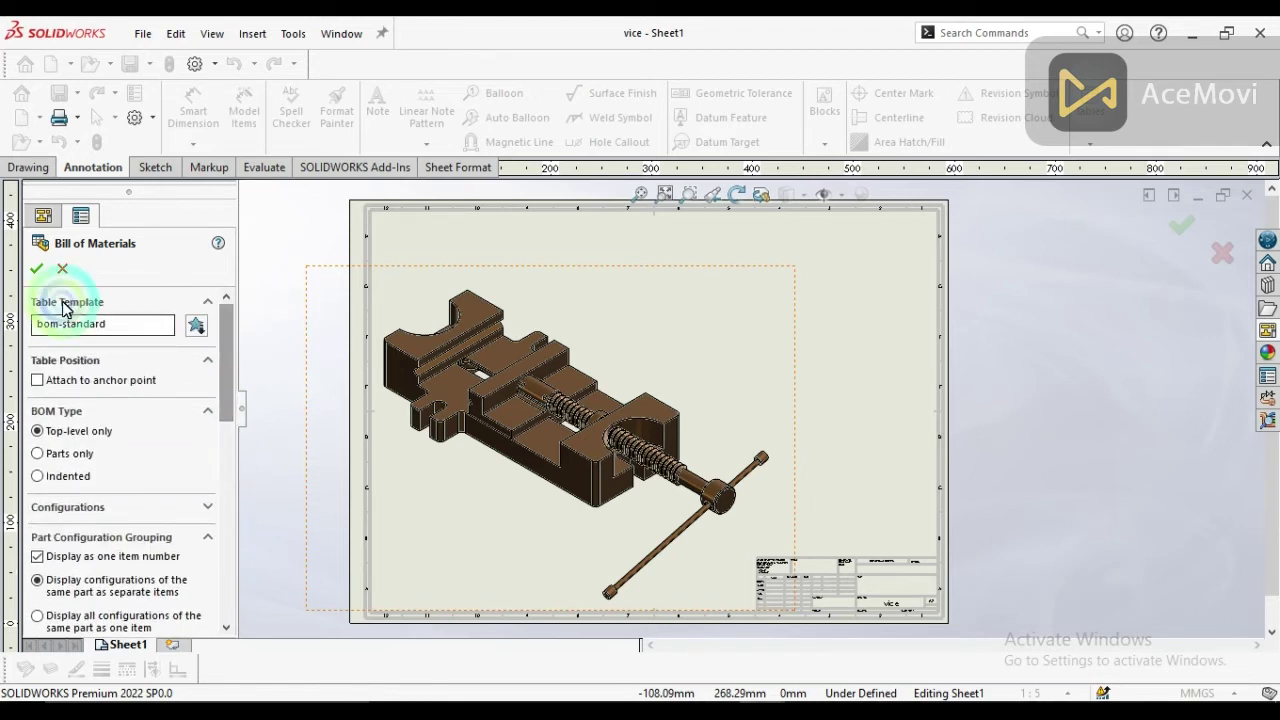
left_click(36, 270)
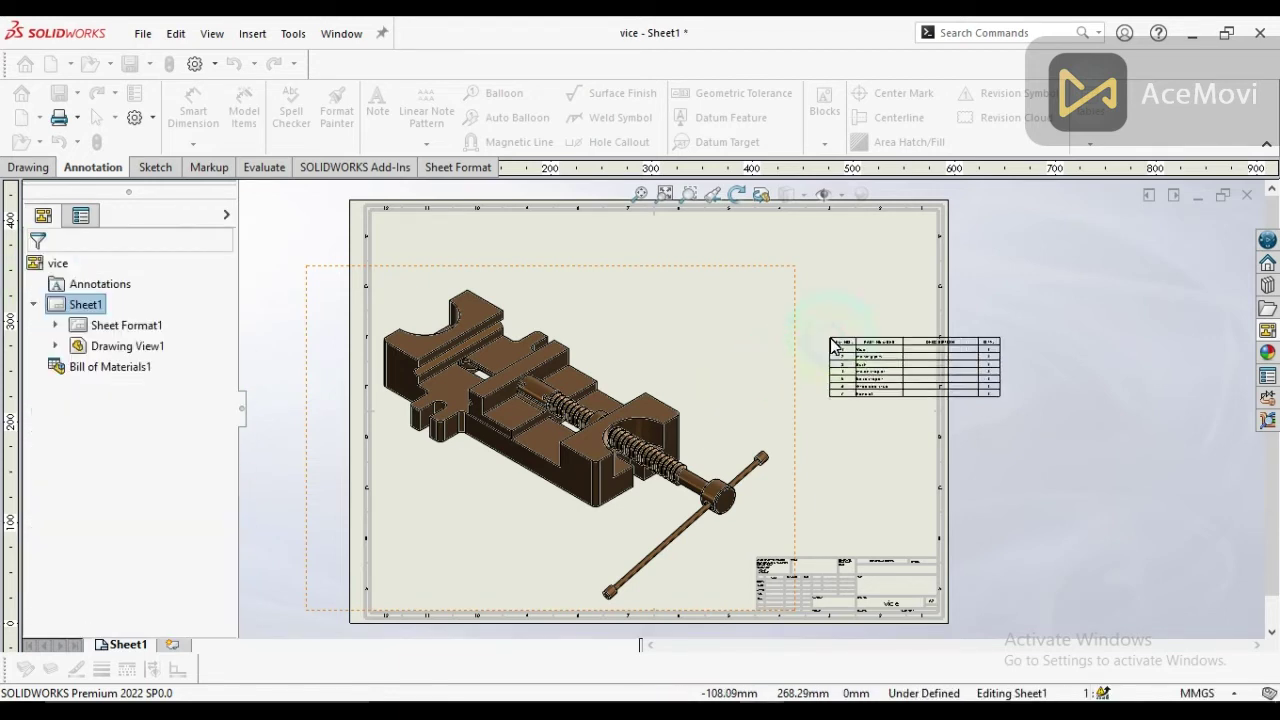
left_click(748, 245)
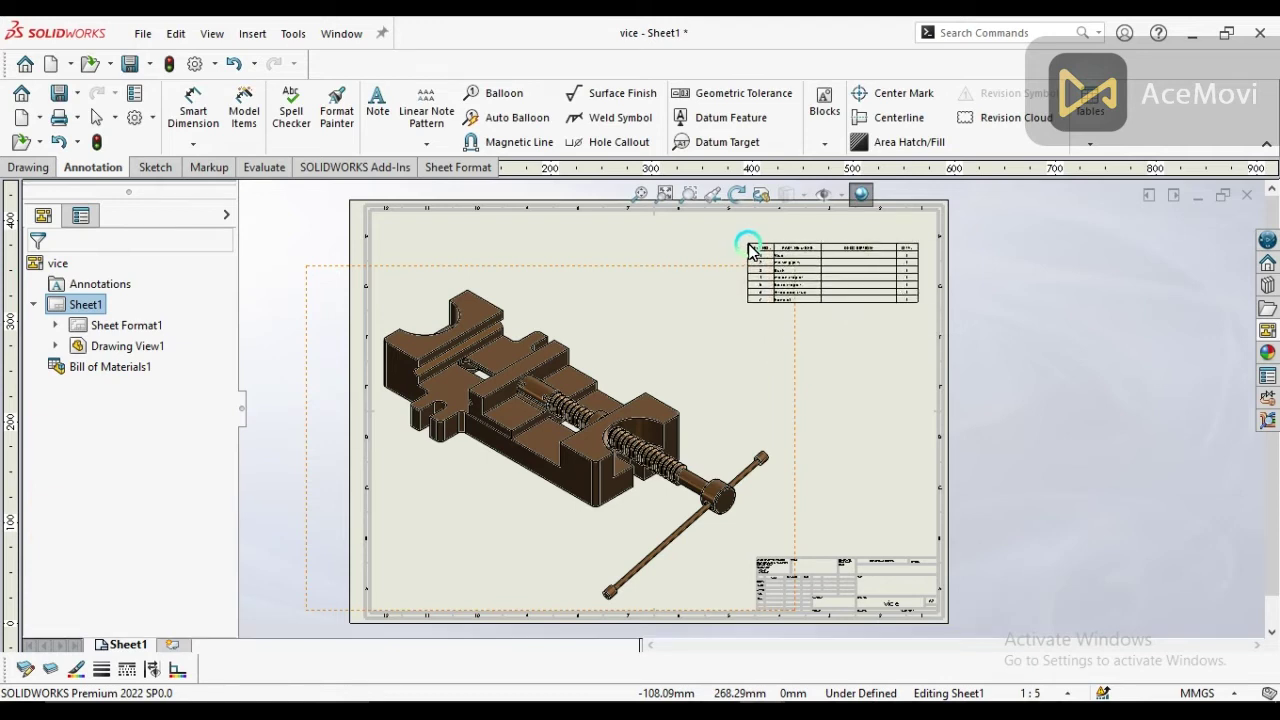
left_click_drag(729, 245, 695, 255)
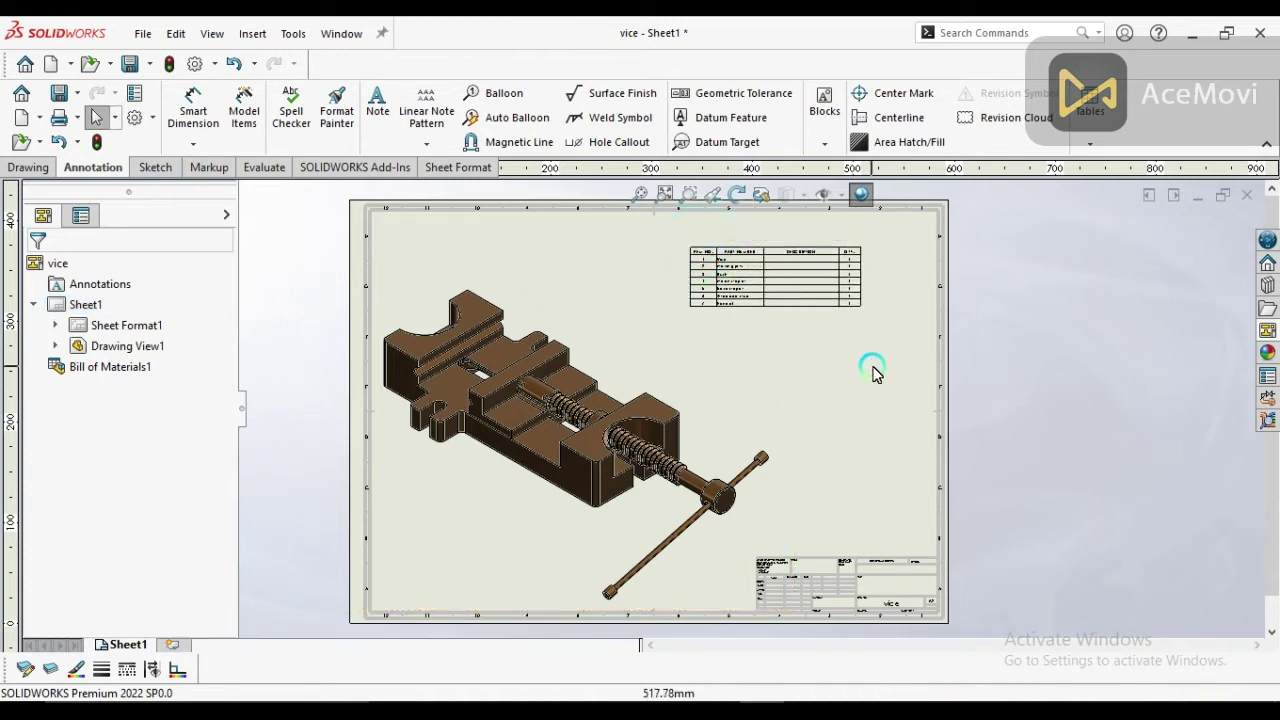
Step: Enlarge the parts table and move it up and left on the sheet
scroll(878, 290, "down", 2)
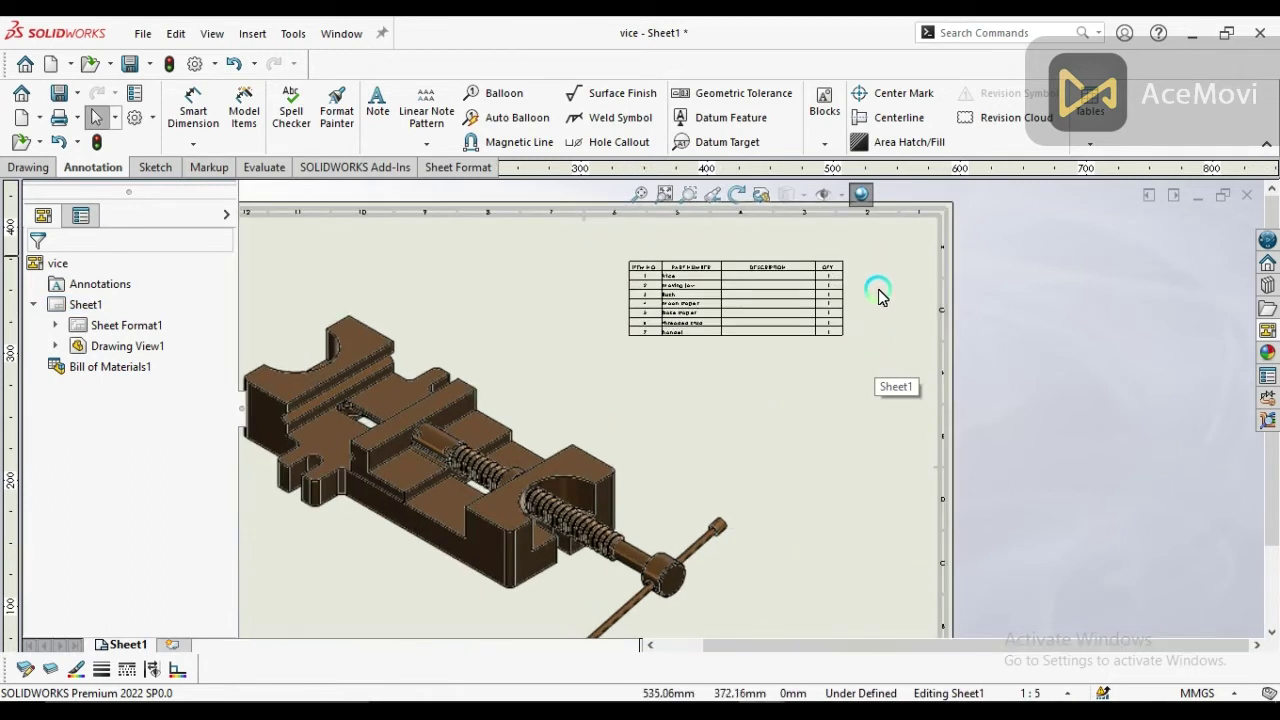
left_click(857, 354)
left_click_drag(857, 354, 927, 447)
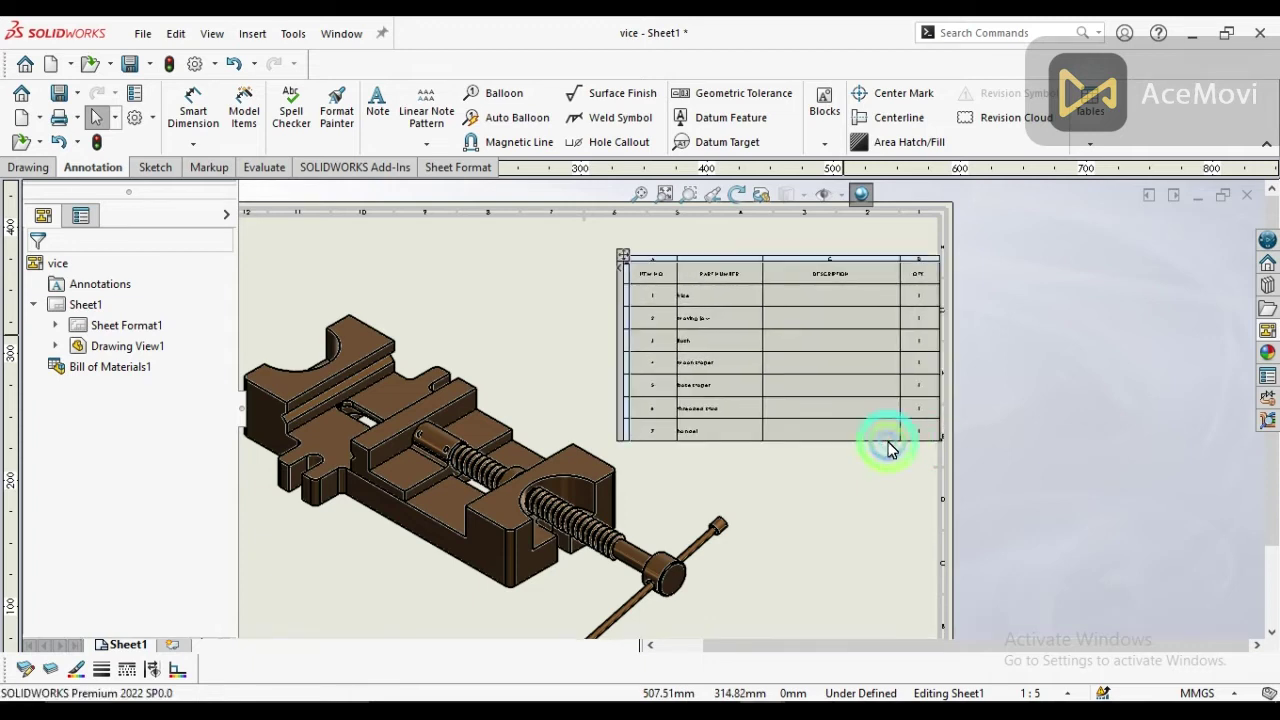
left_click(616, 256)
left_click_drag(618, 256, 560, 218)
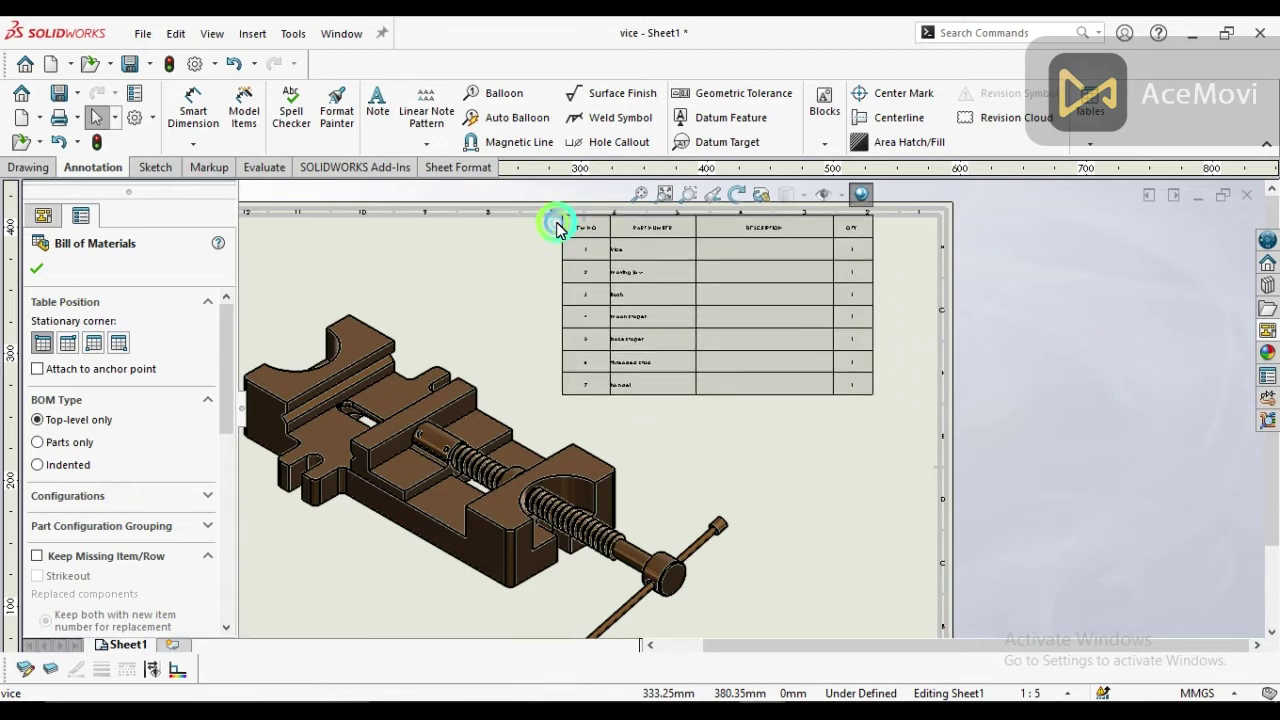
left_click(876, 398)
left_click_drag(876, 398, 926, 437)
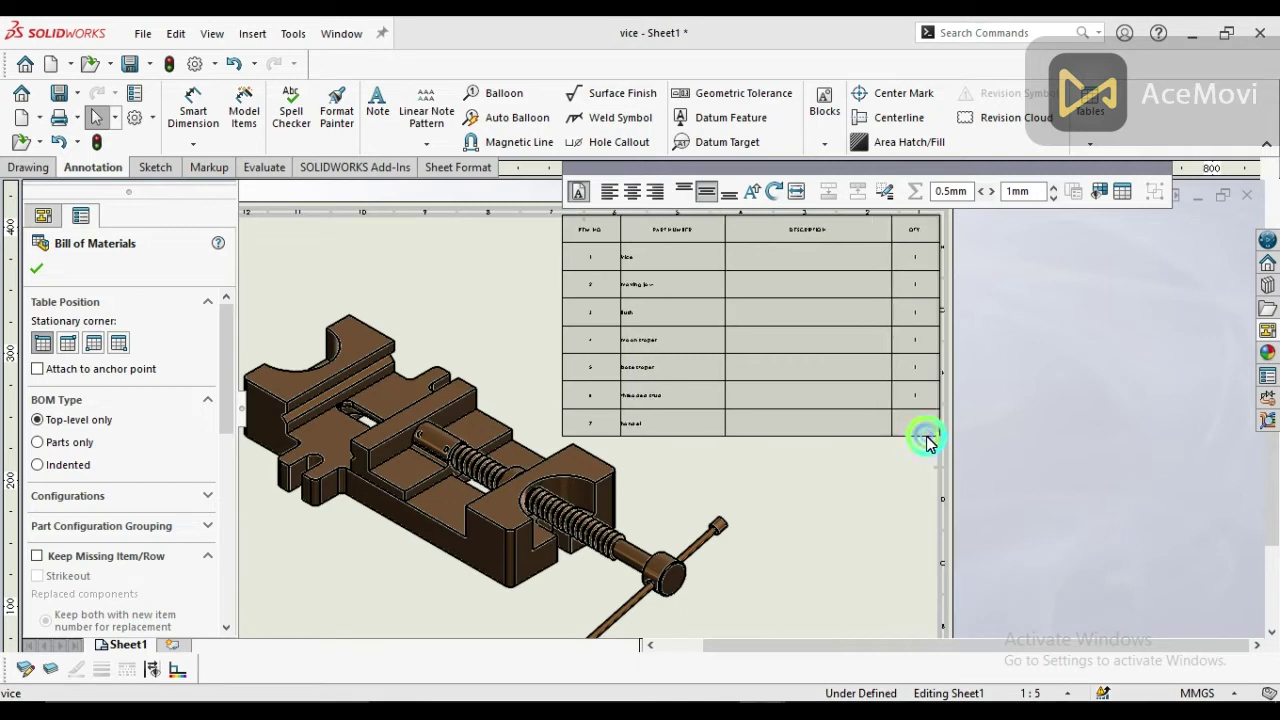
left_click(717, 286)
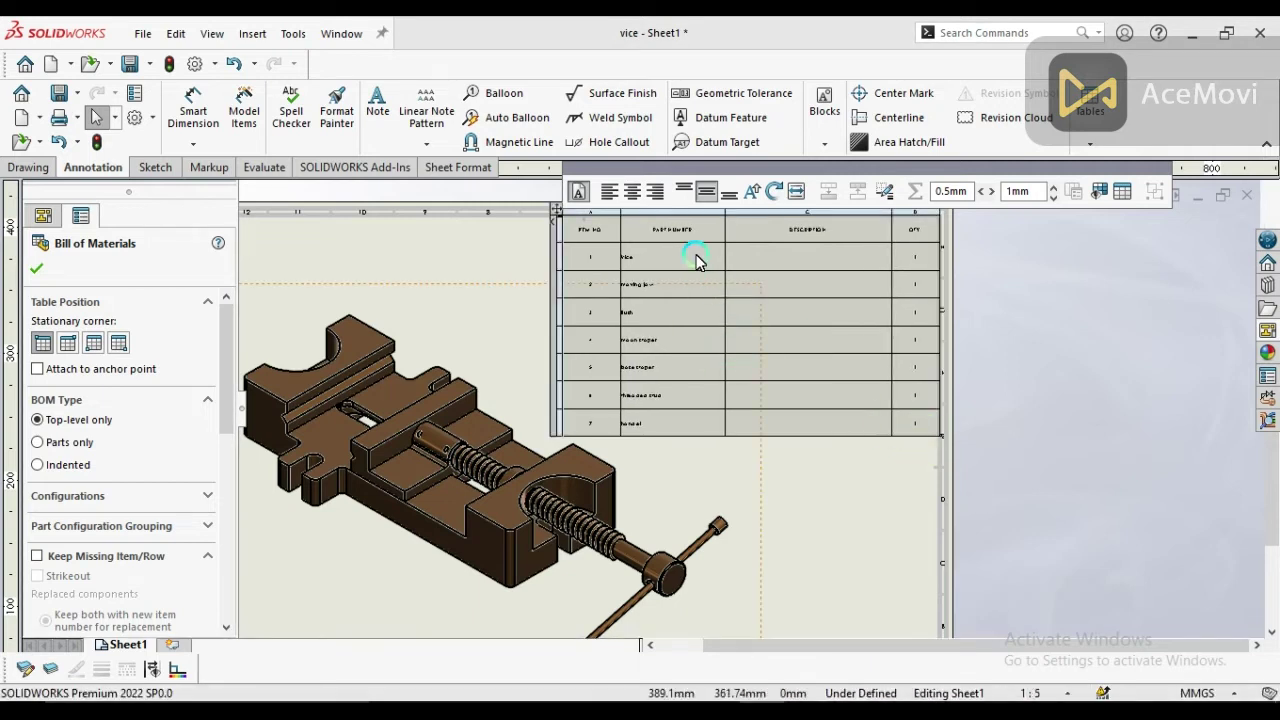
Step: Centre the BOM cell text and set cell padding to 0.8mm horizontal, 1.2mm vertical
left_click(589, 234)
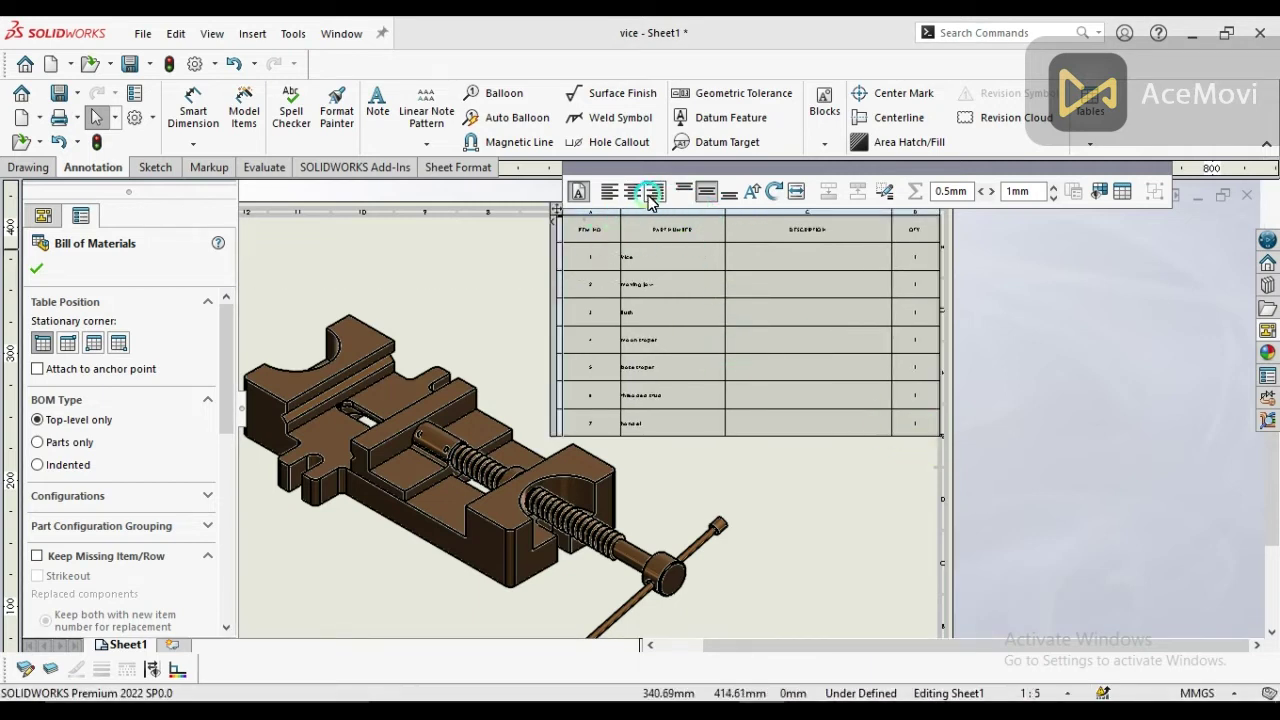
left_click(680, 191)
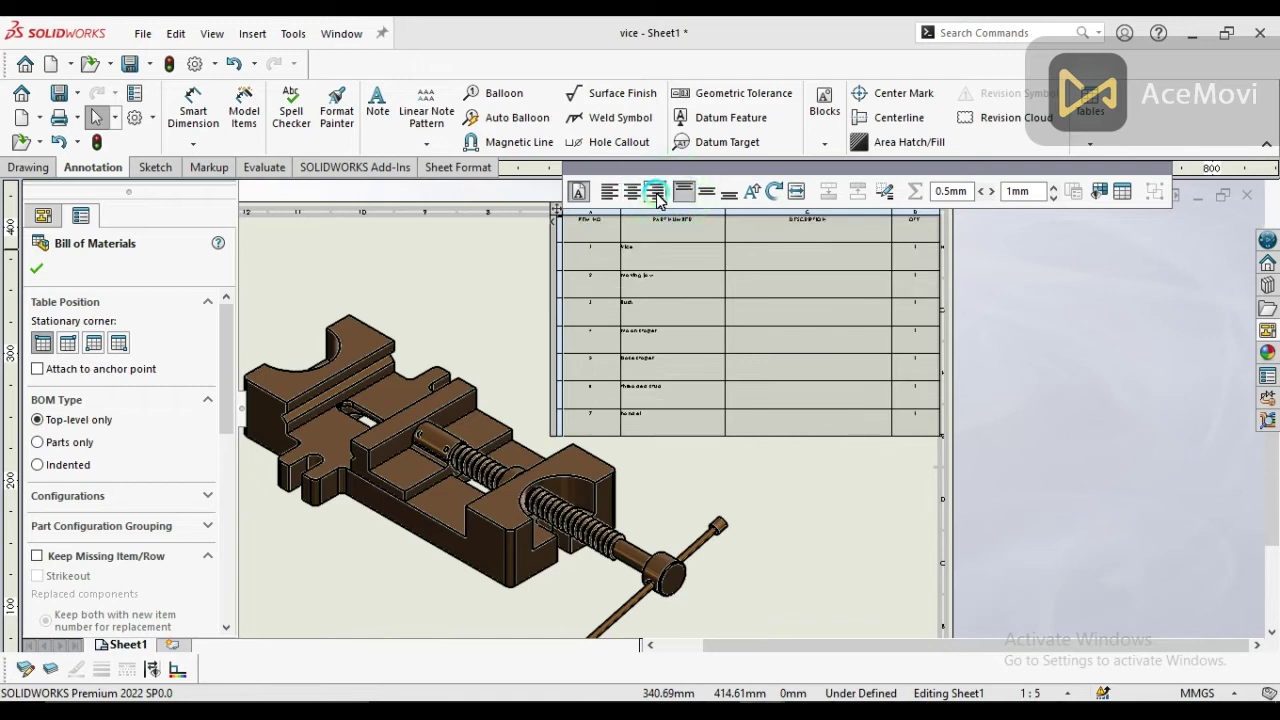
left_click(632, 191)
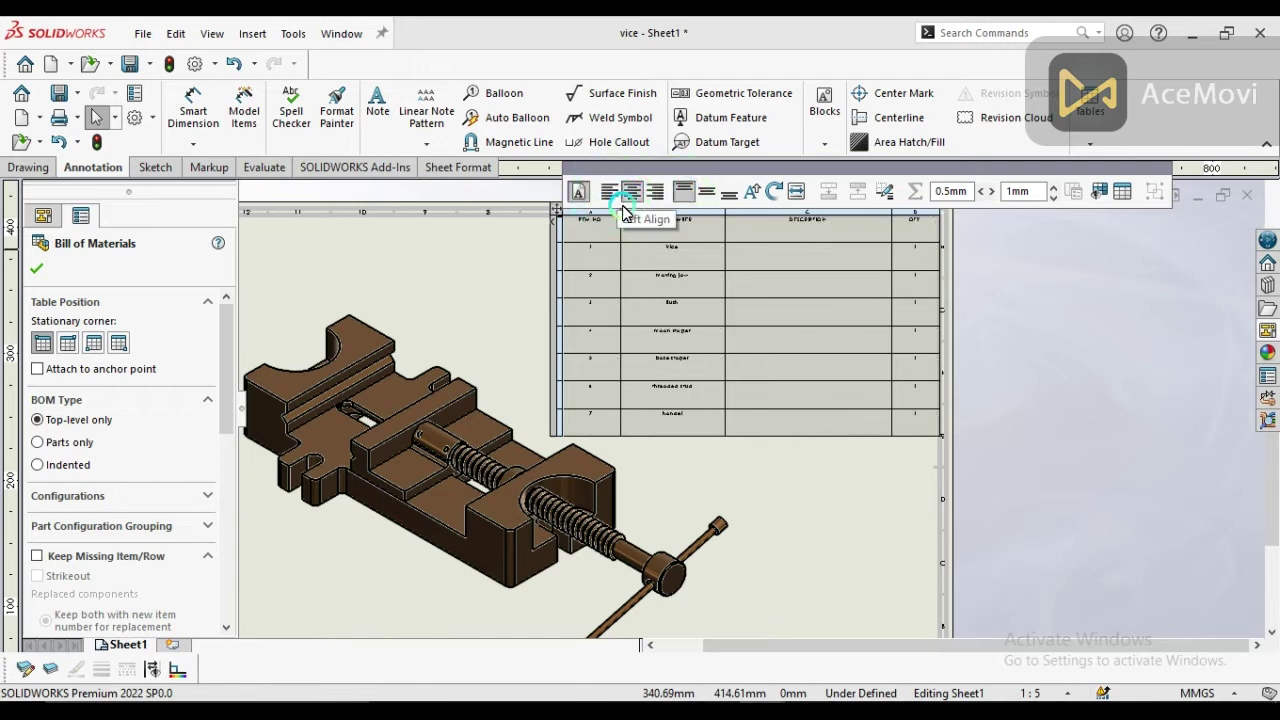
left_click(954, 193)
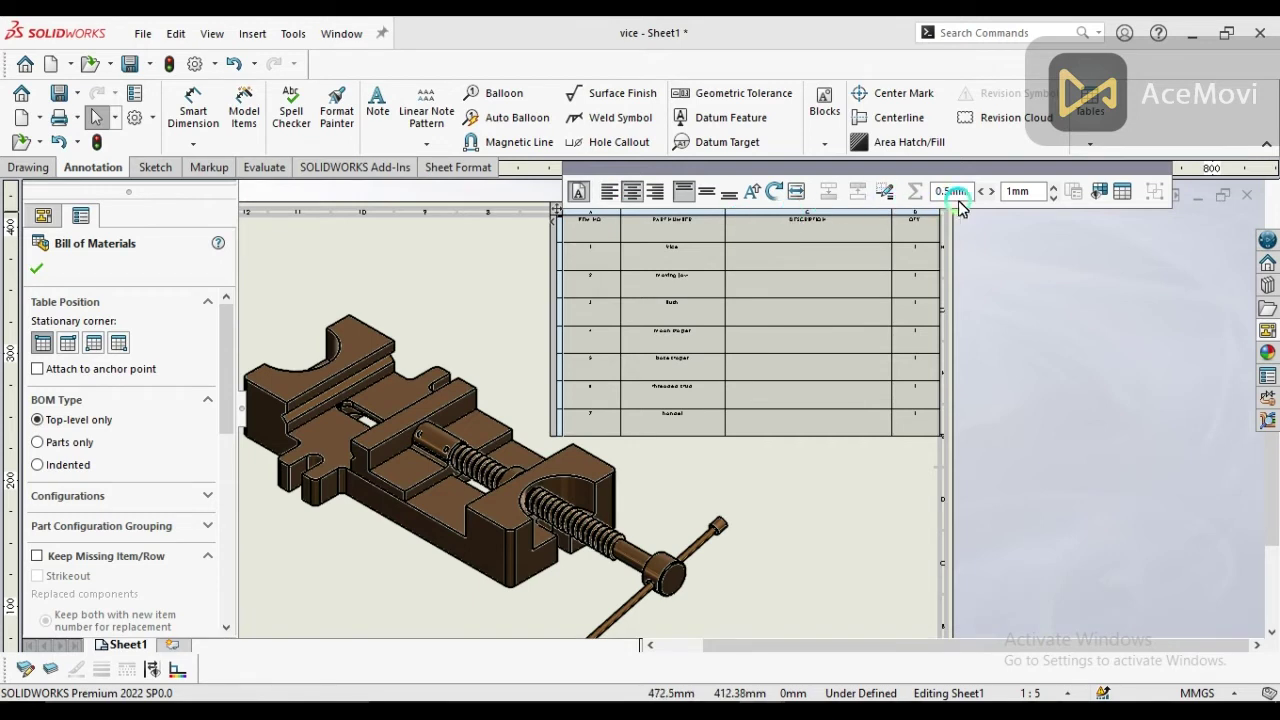
left_click(1053, 186)
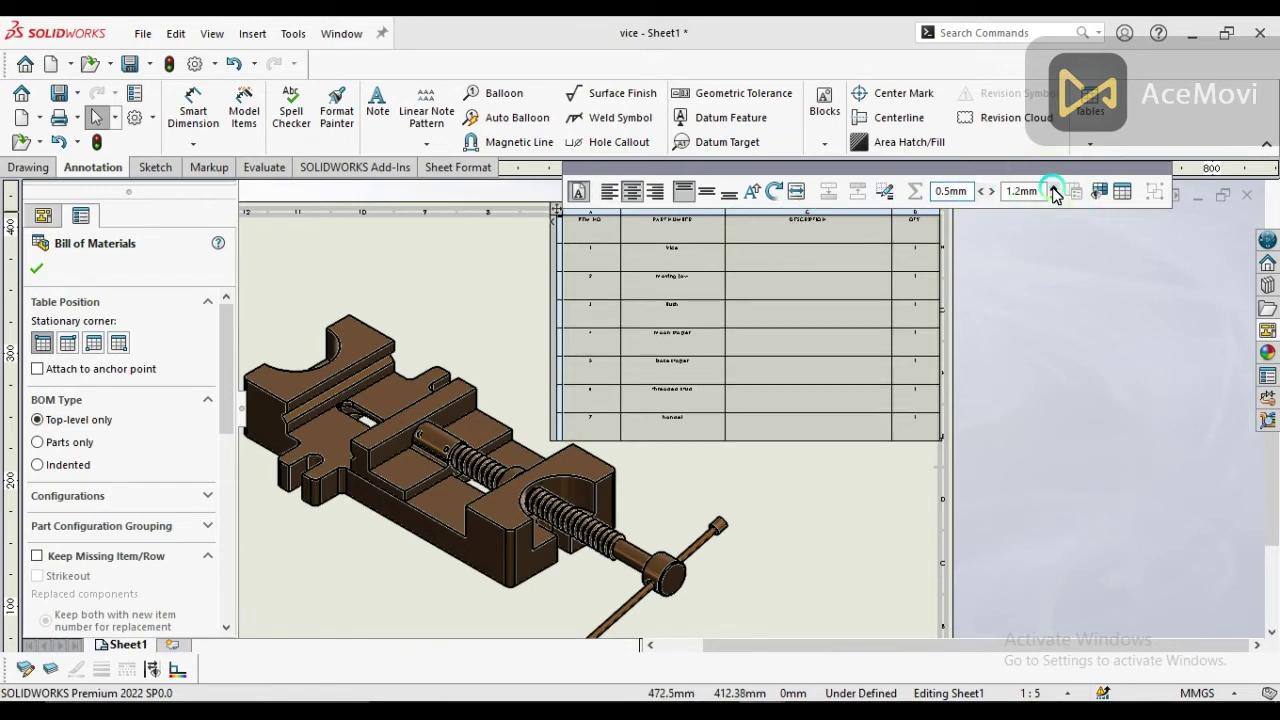
left_click(990, 193)
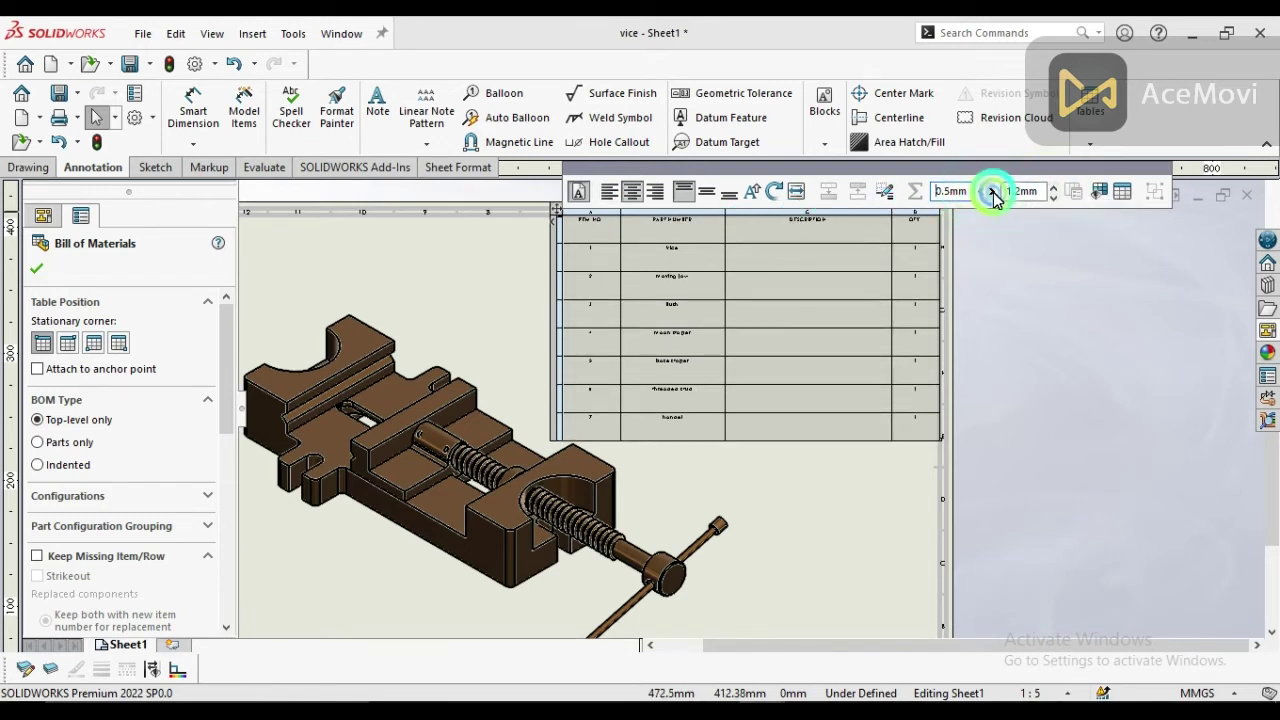
left_click(992, 193)
left_click(991, 193)
left_click(988, 193)
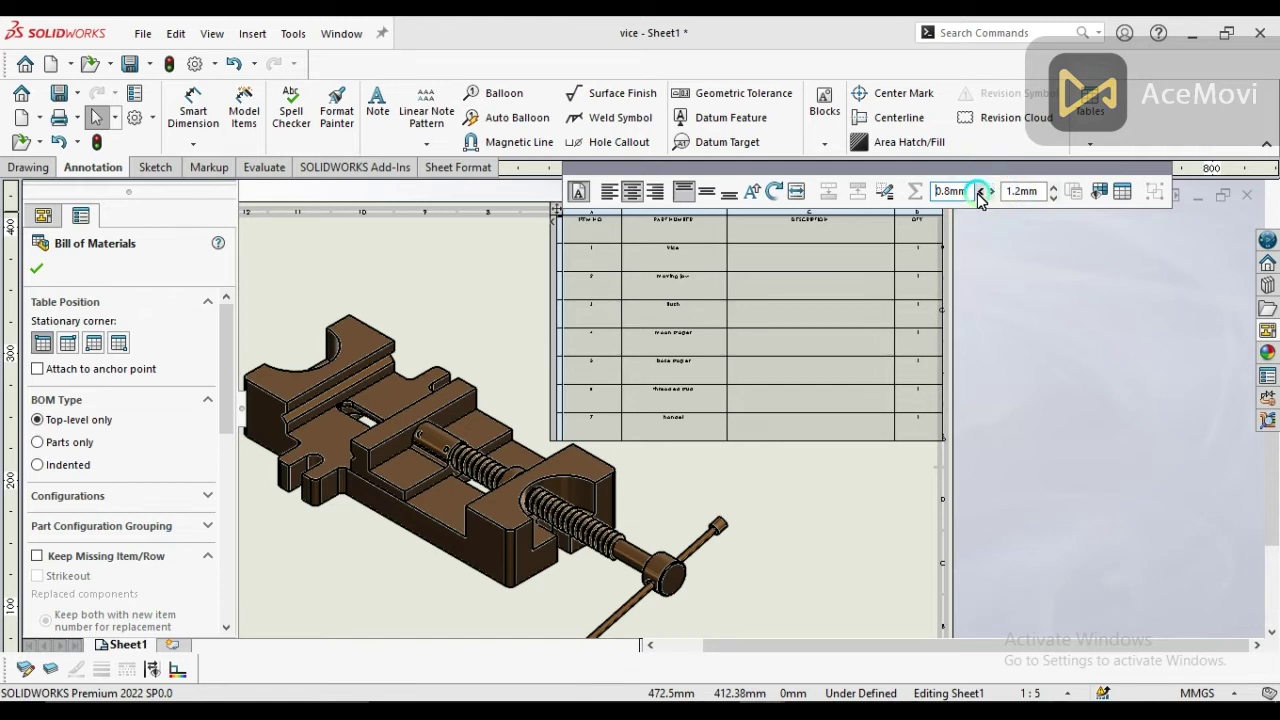
Step: Turn off Use Document Font and make the BOM text bold at size 22
left_click(579, 191)
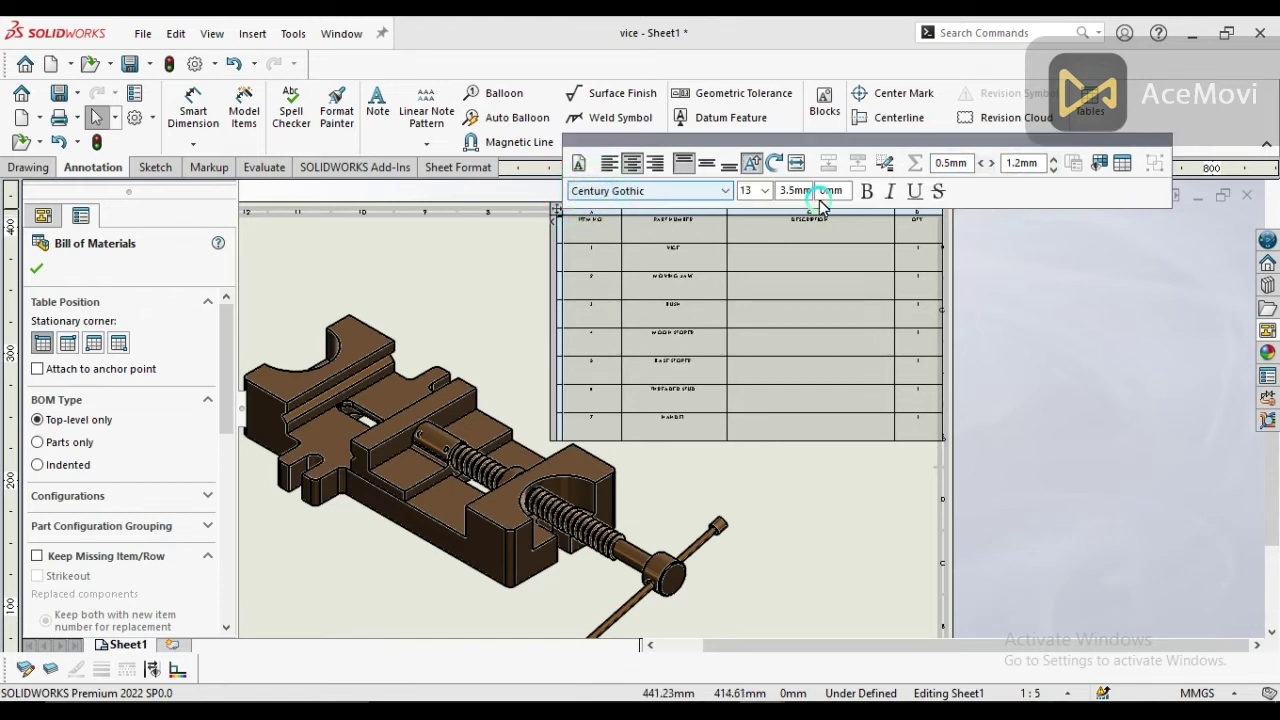
left_click(790, 196)
left_click(580, 164)
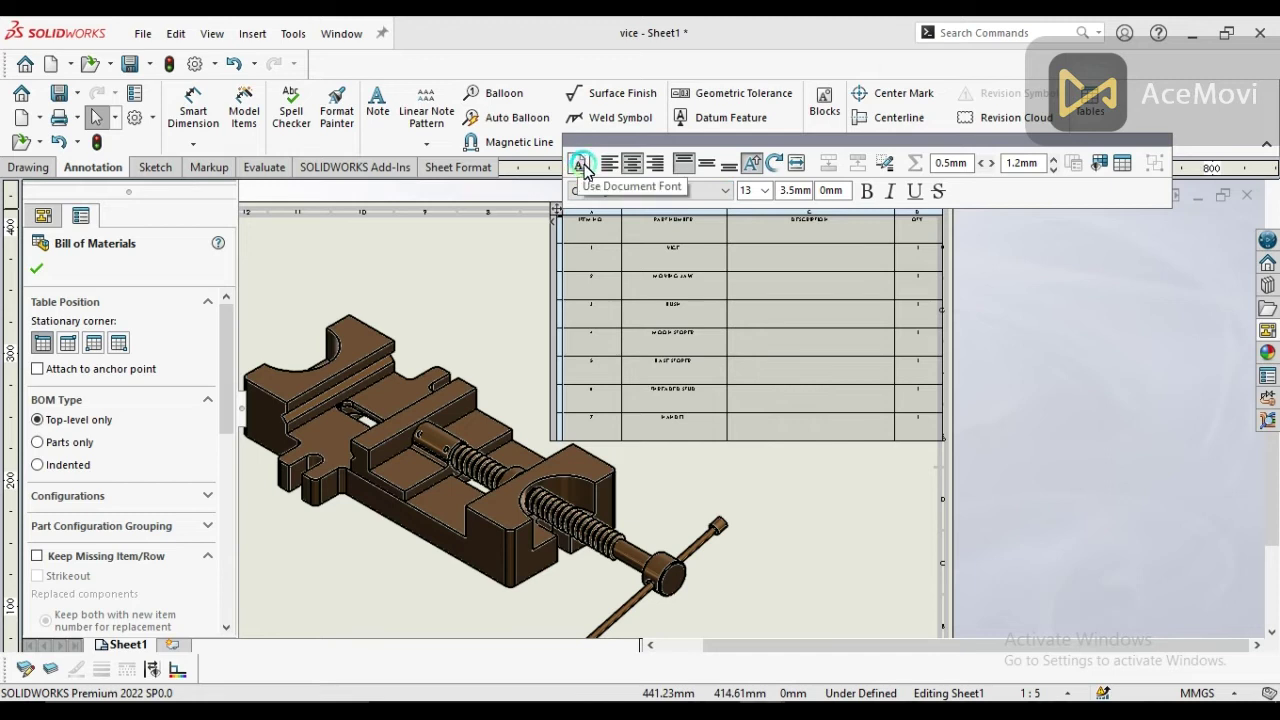
left_click(580, 164)
left_click(767, 191)
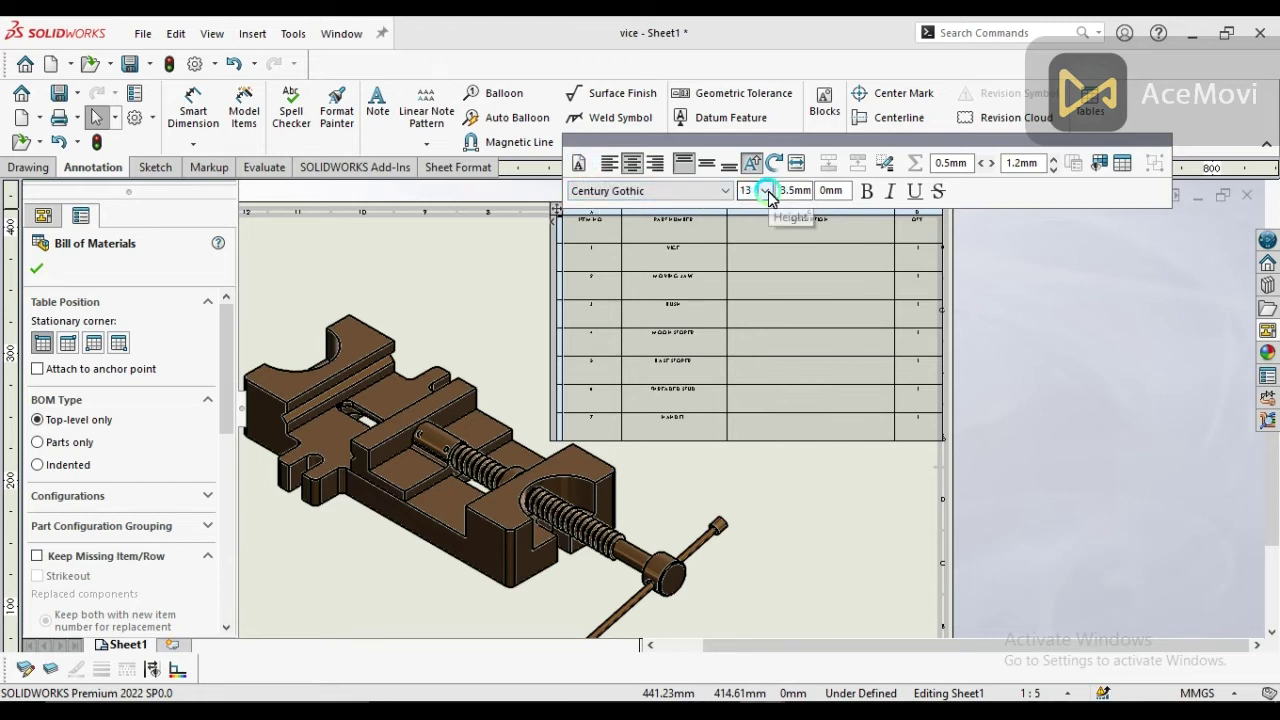
left_click(769, 191)
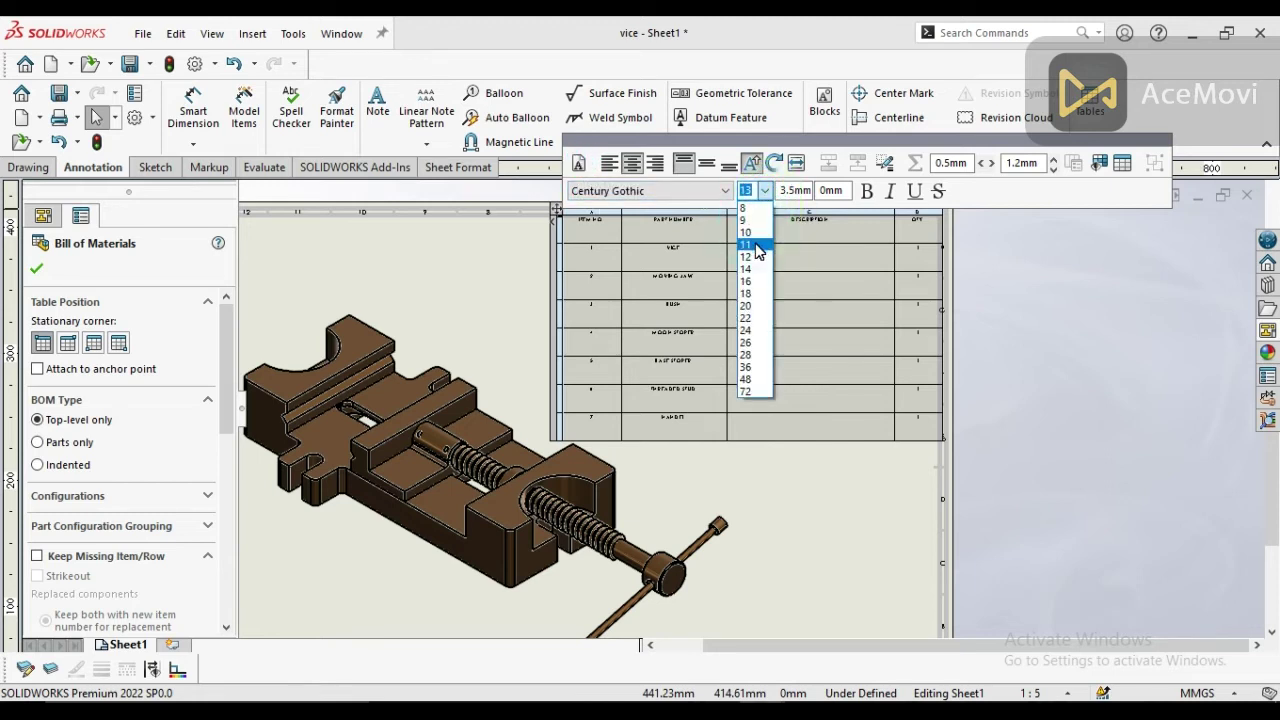
left_click(752, 305)
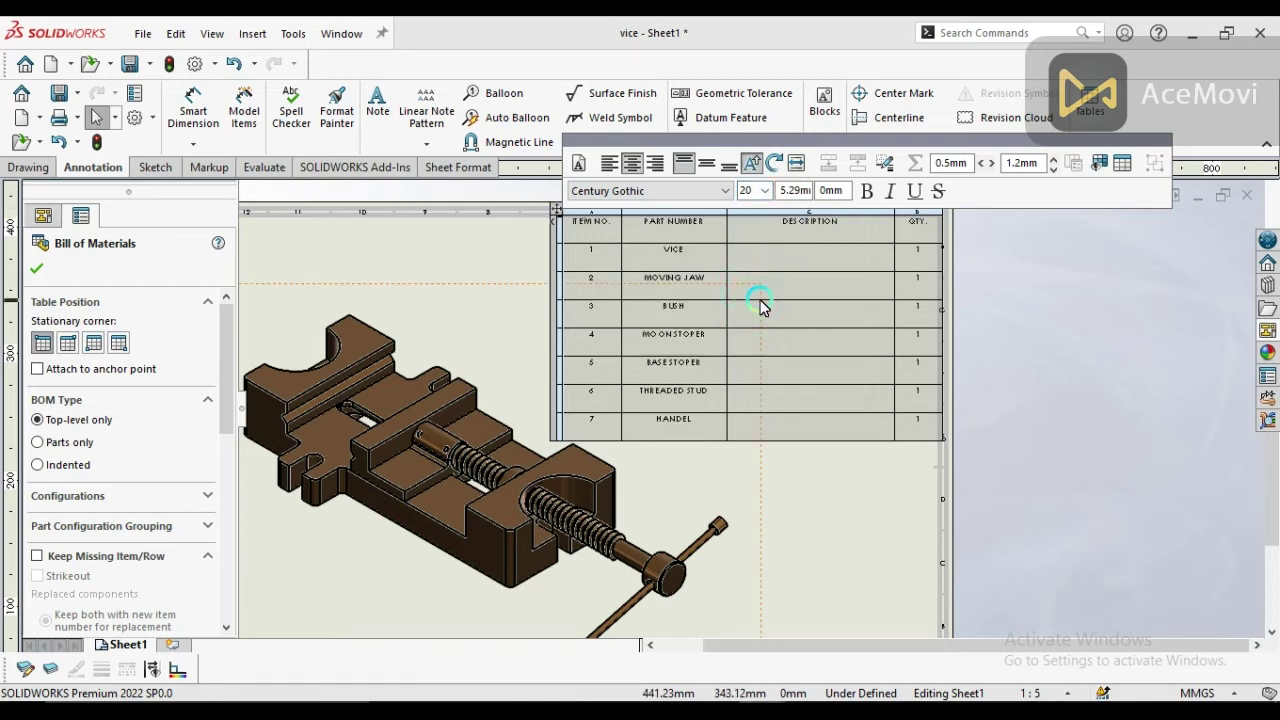
left_click(767, 191)
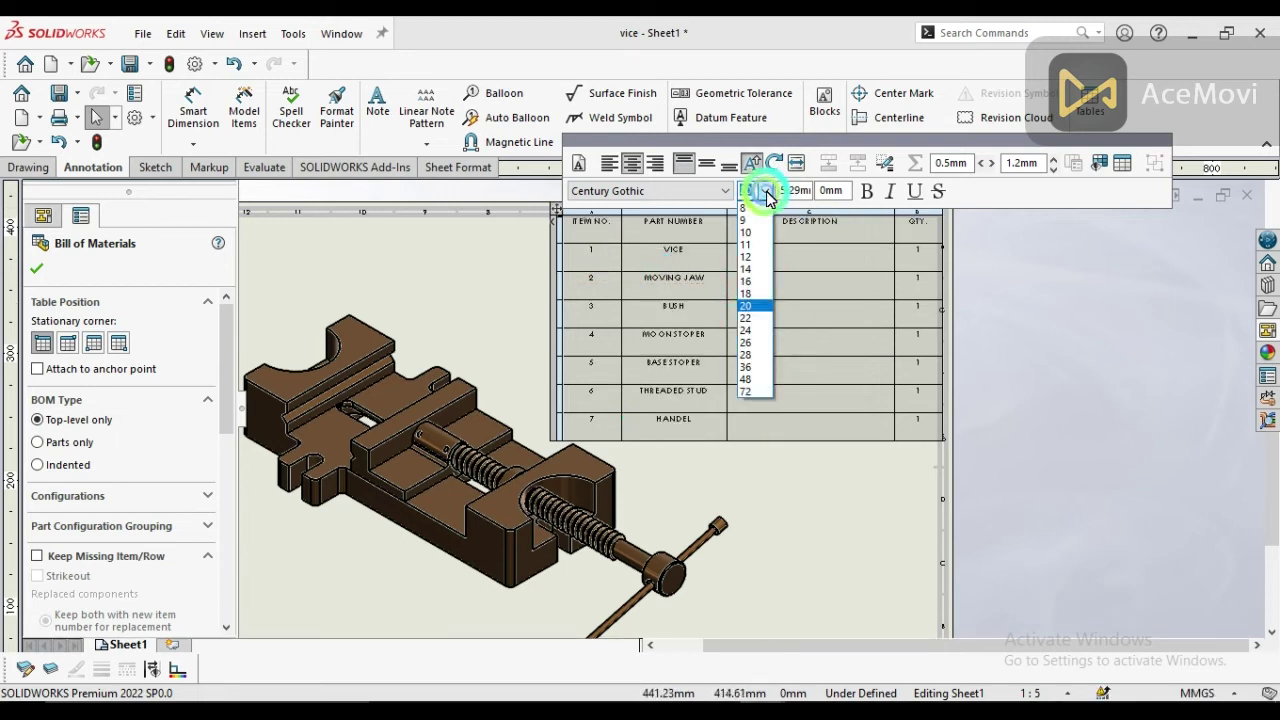
left_click(763, 318)
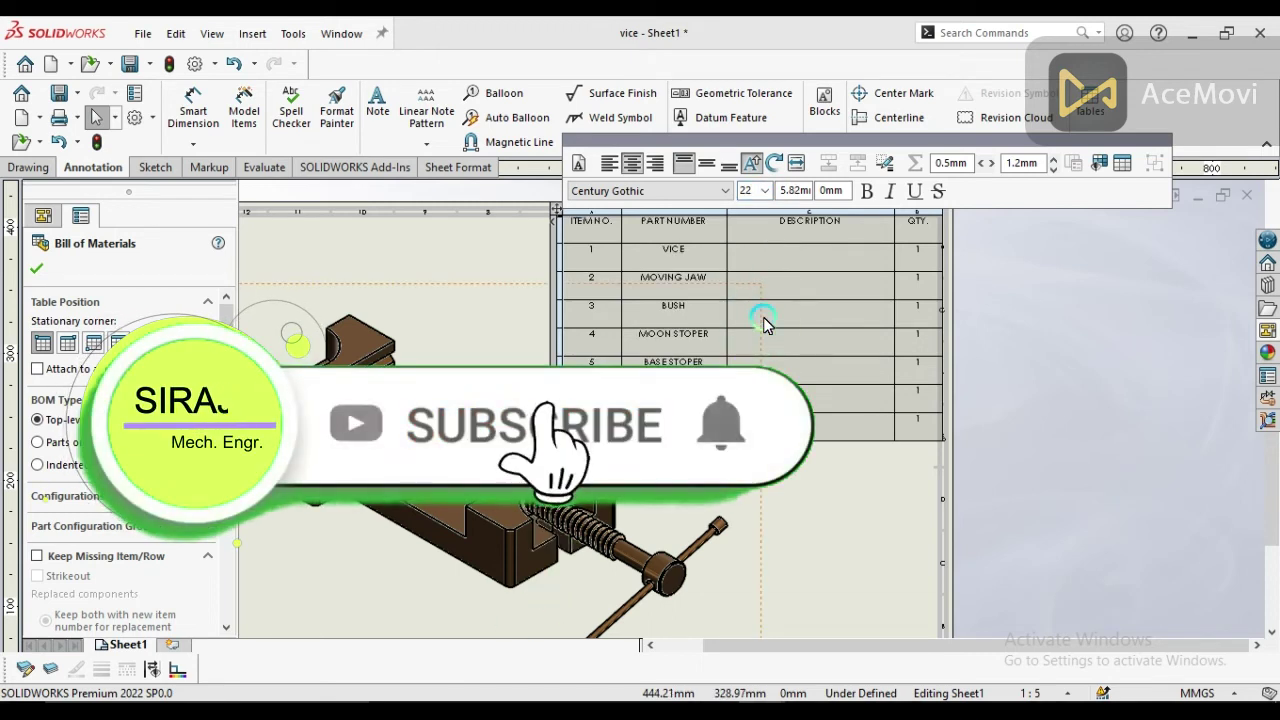
left_click(869, 195)
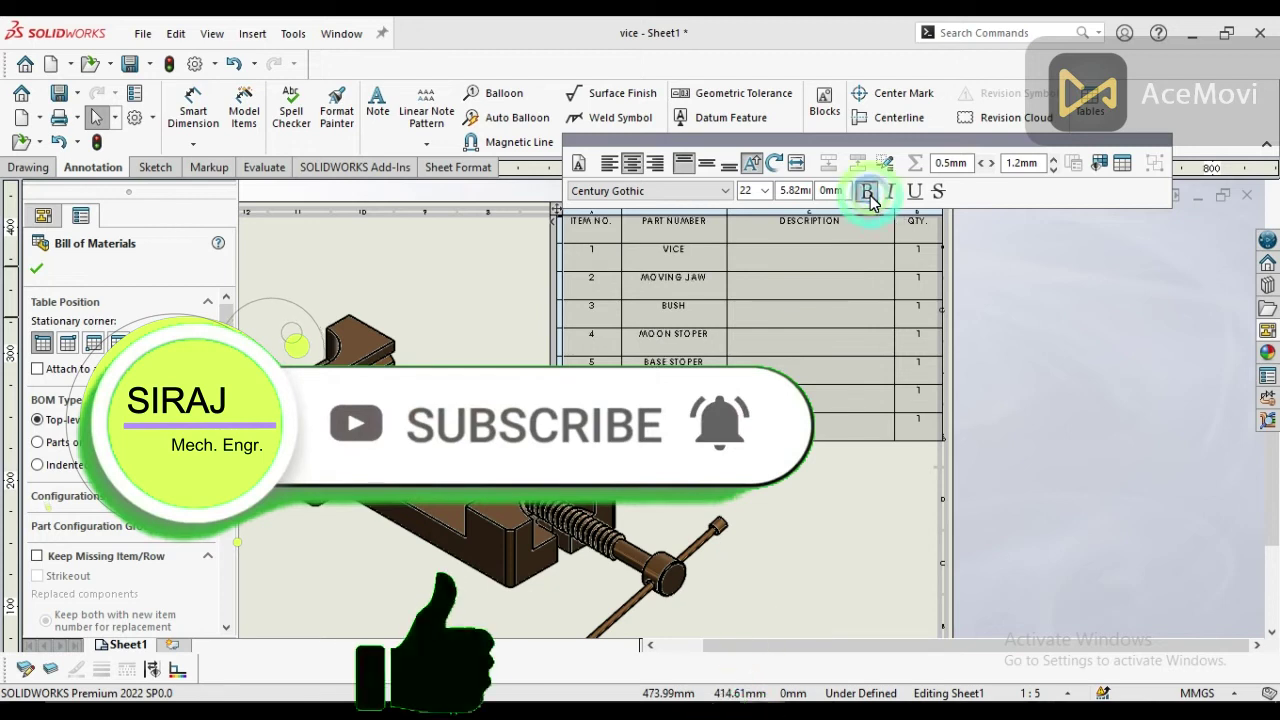
Step: Change the BOM text font to Times New Roman
left_click(576, 195)
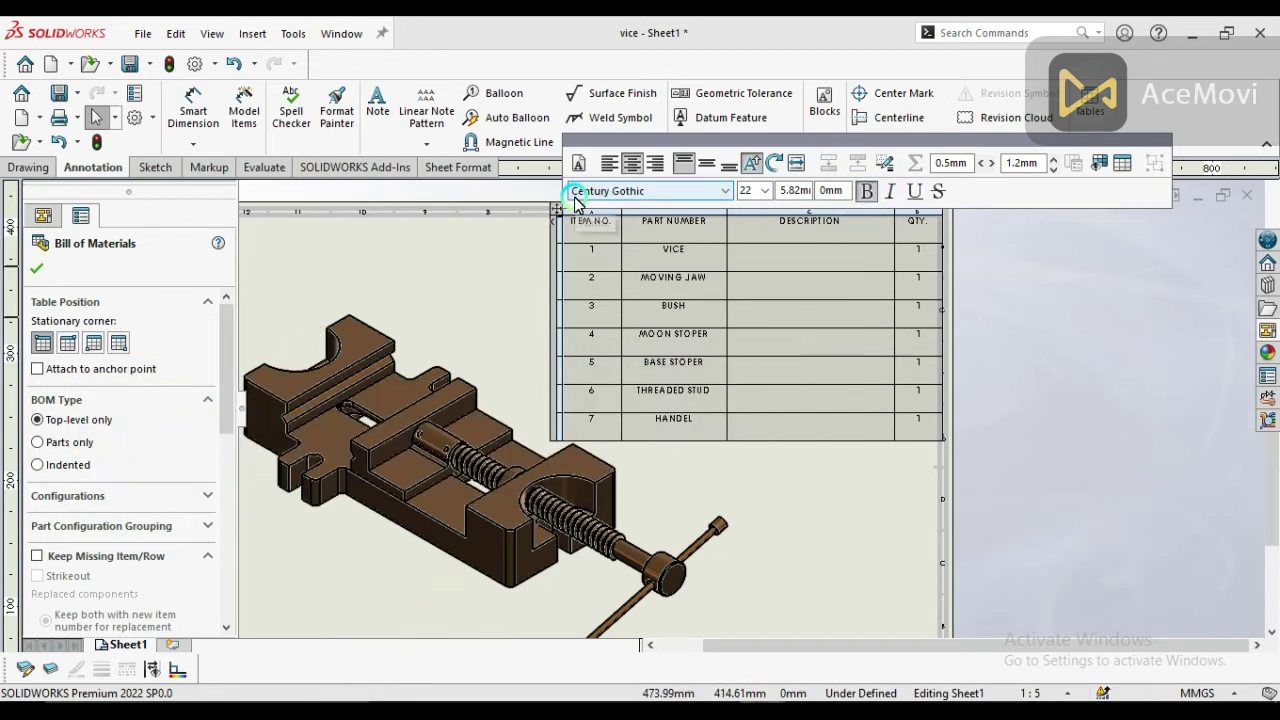
left_click(713, 199)
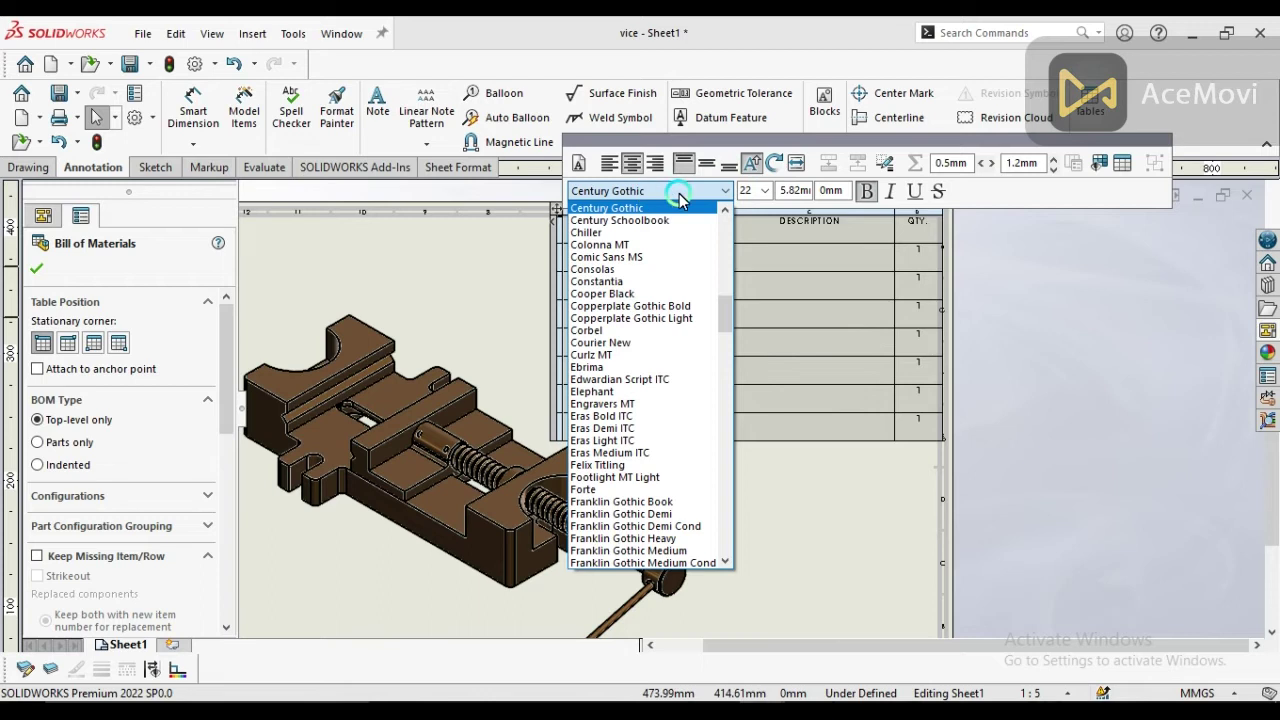
left_click(637, 438)
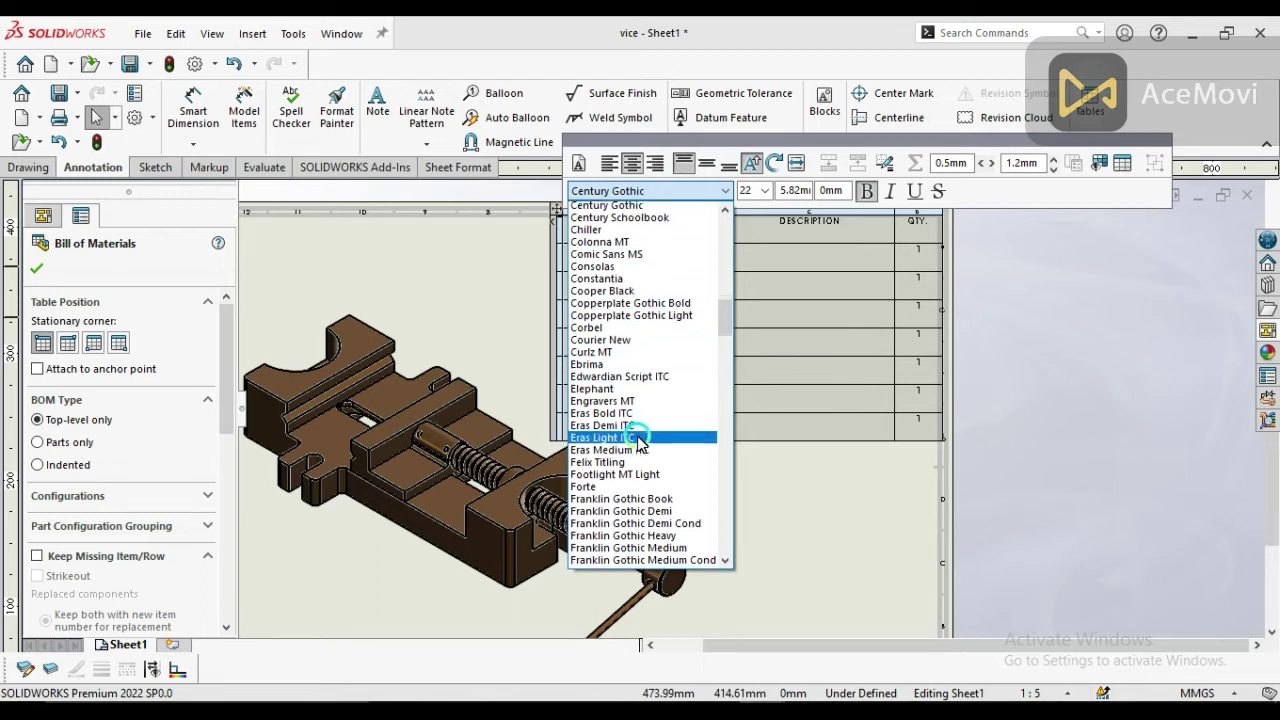
scroll(637, 440, "down", 15)
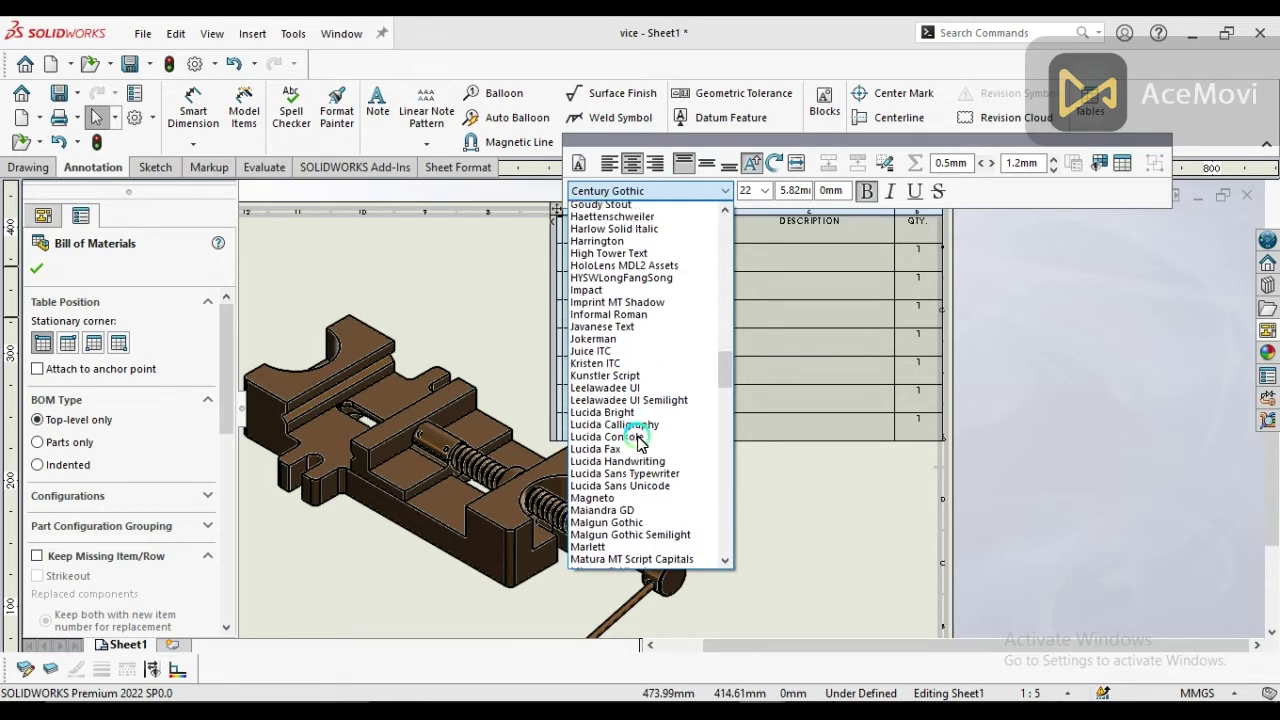
scroll(637, 441, "down", 1)
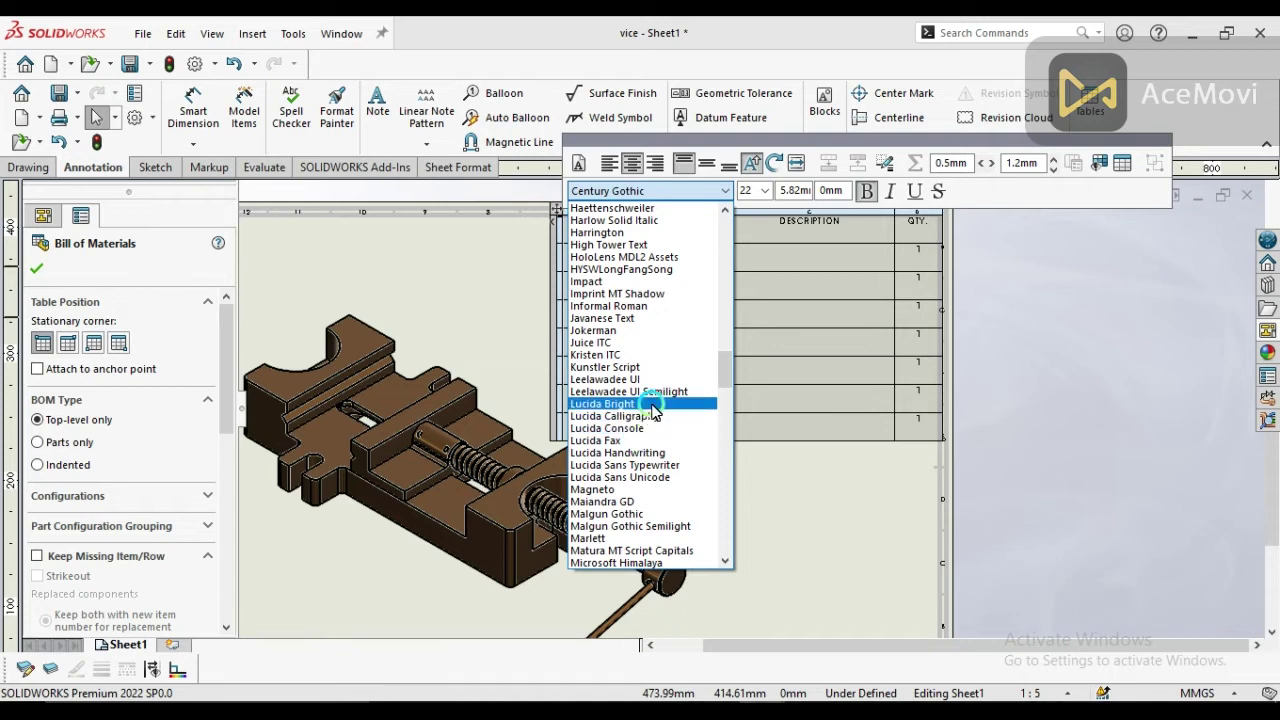
scroll(648, 420, "down", 6)
scroll(650, 410, "down", 11)
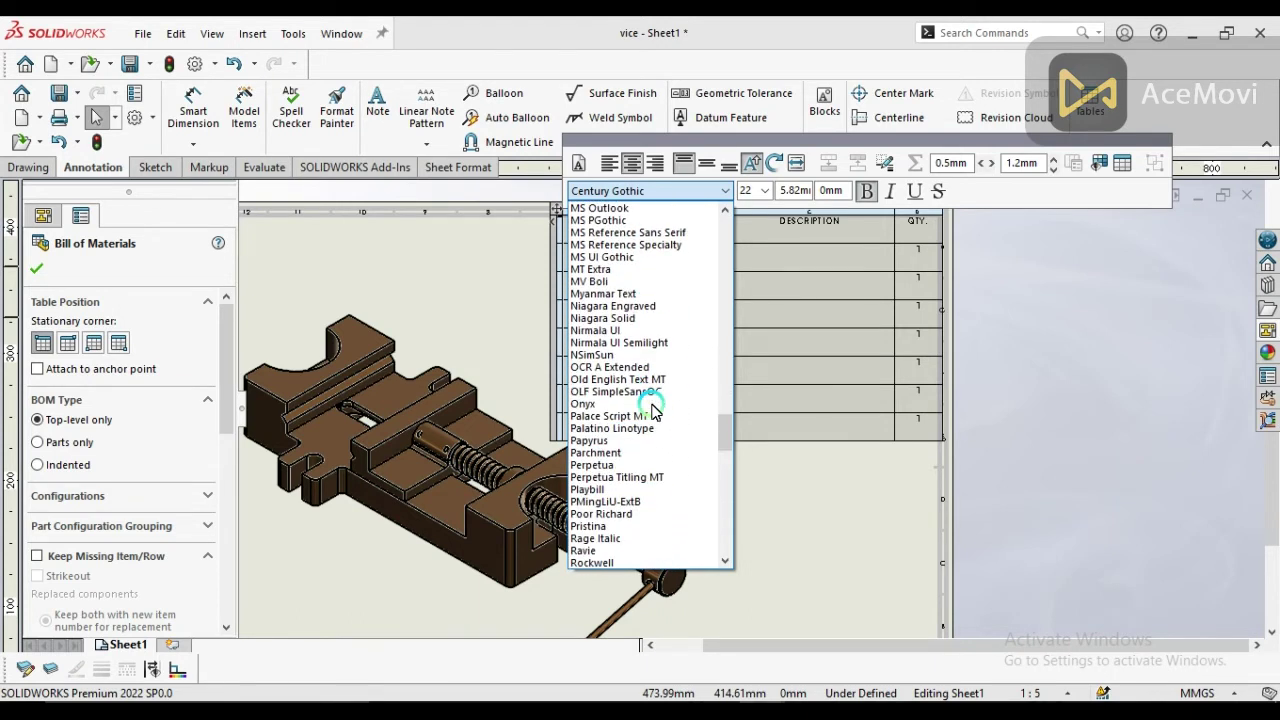
type("t")
scroll(651, 411, "down", 5)
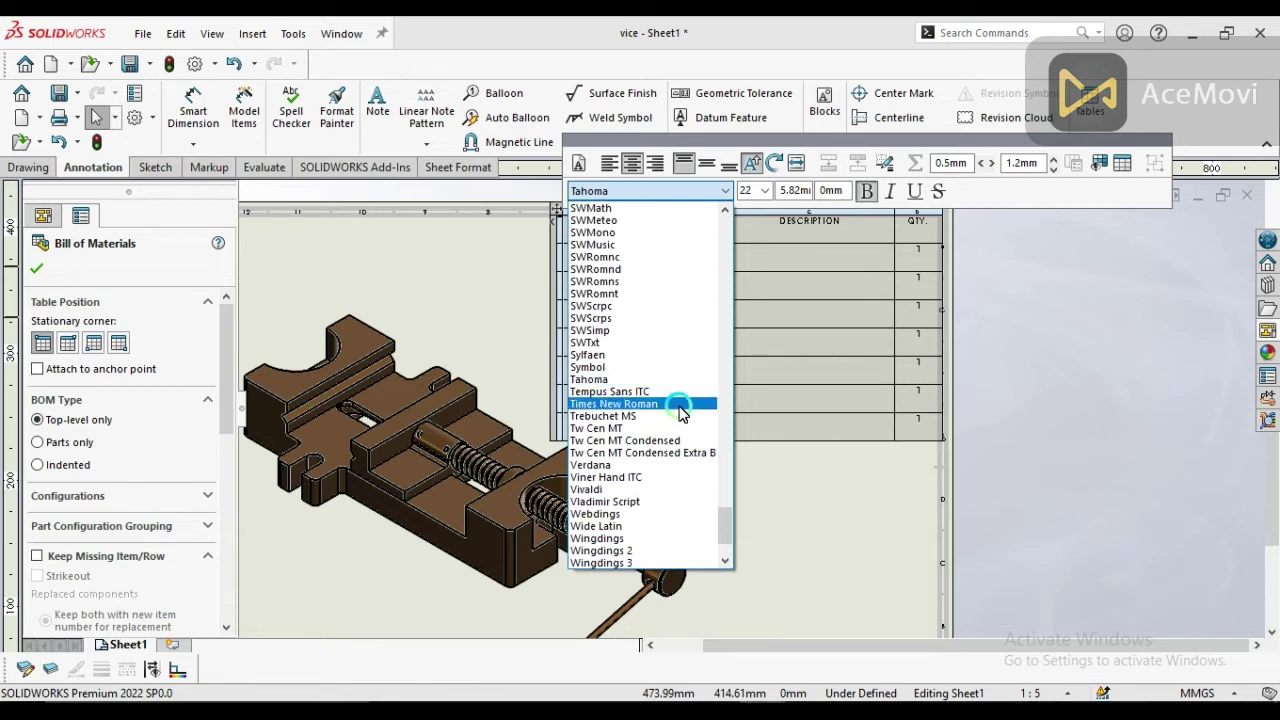
left_click(686, 405)
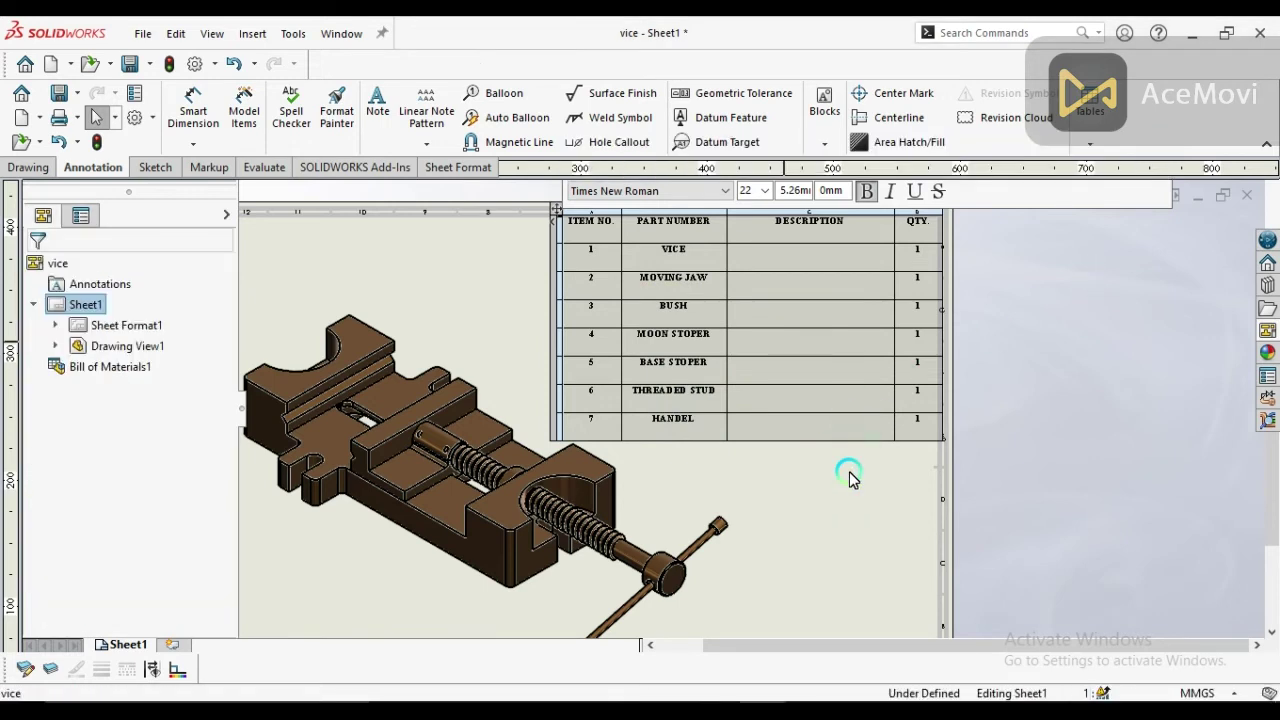
Step: Finish editing the BOM table and return to the drawing
left_click(557, 209)
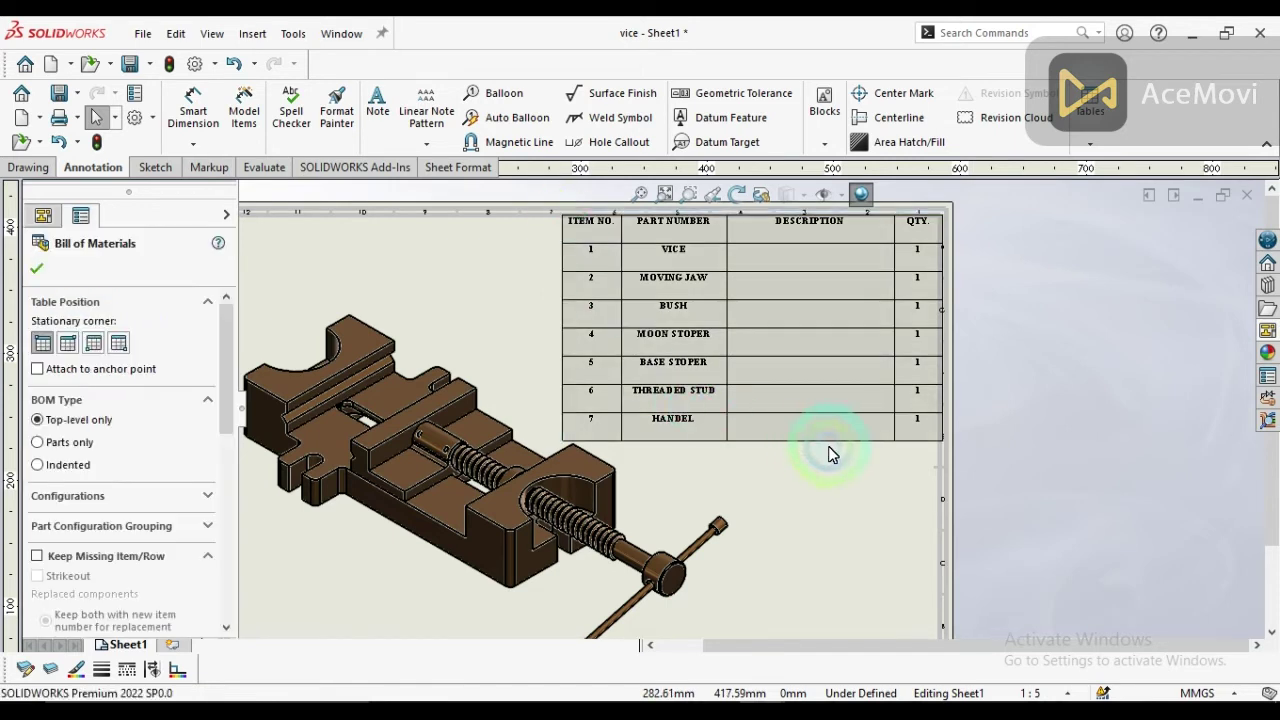
left_click(855, 483)
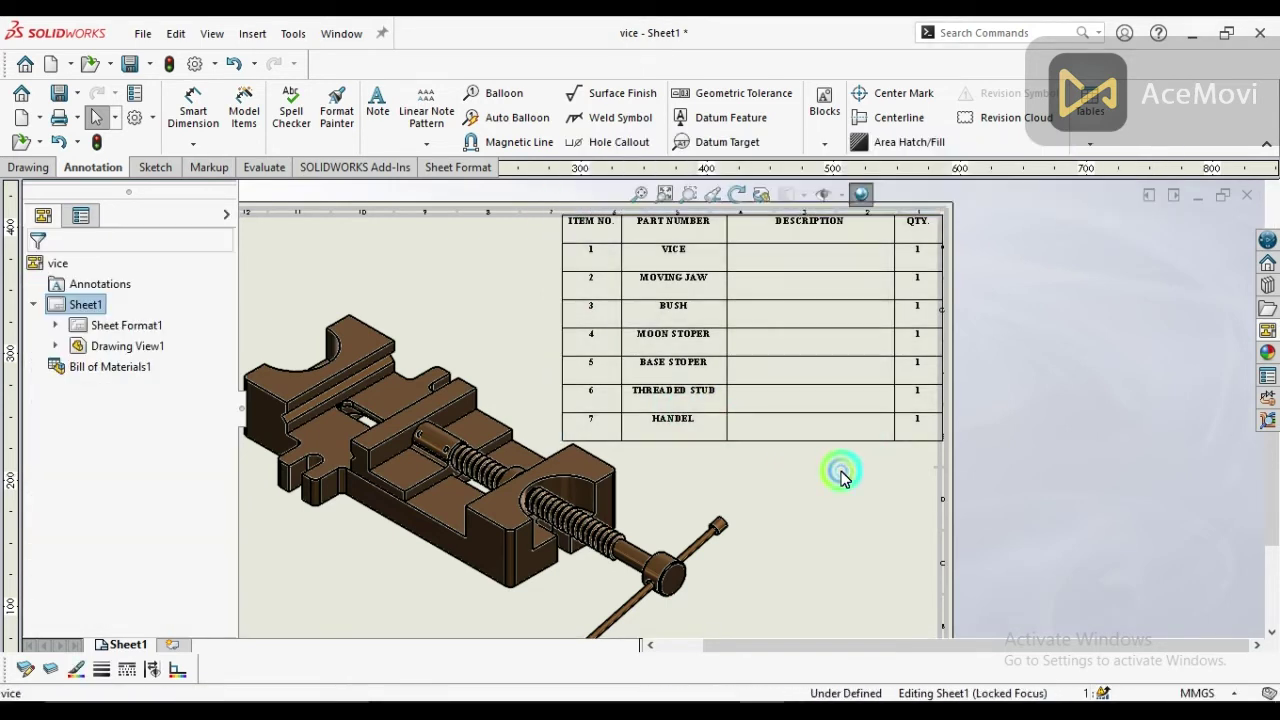
left_click(428, 258)
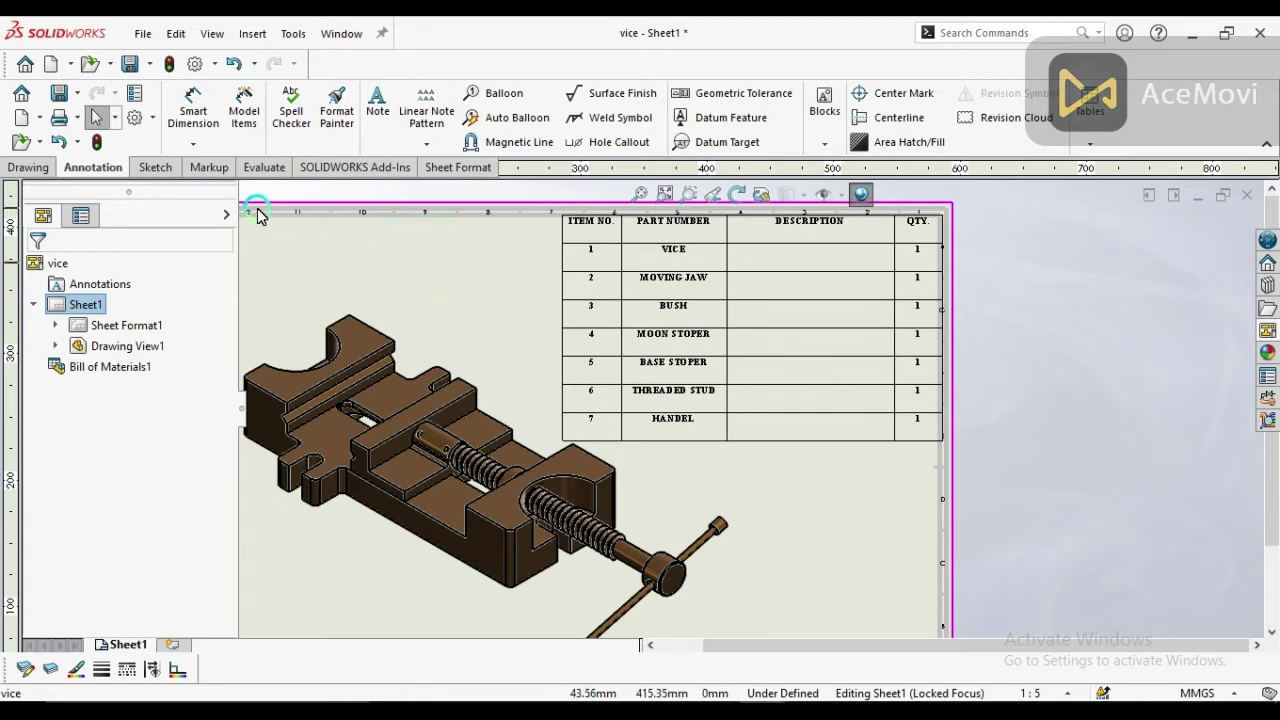
Step: Add balloons 1, 2 and 4 to the vice body, moving jaw and next part
left_click(495, 95)
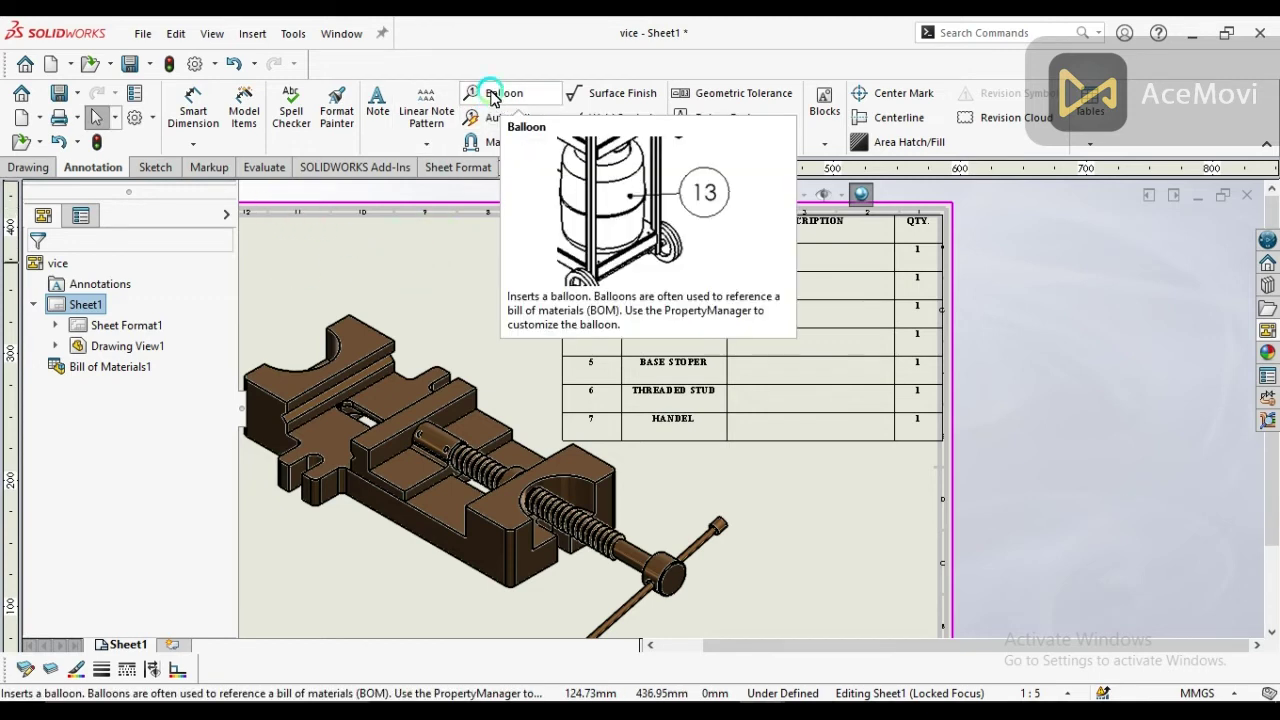
left_click(362, 340)
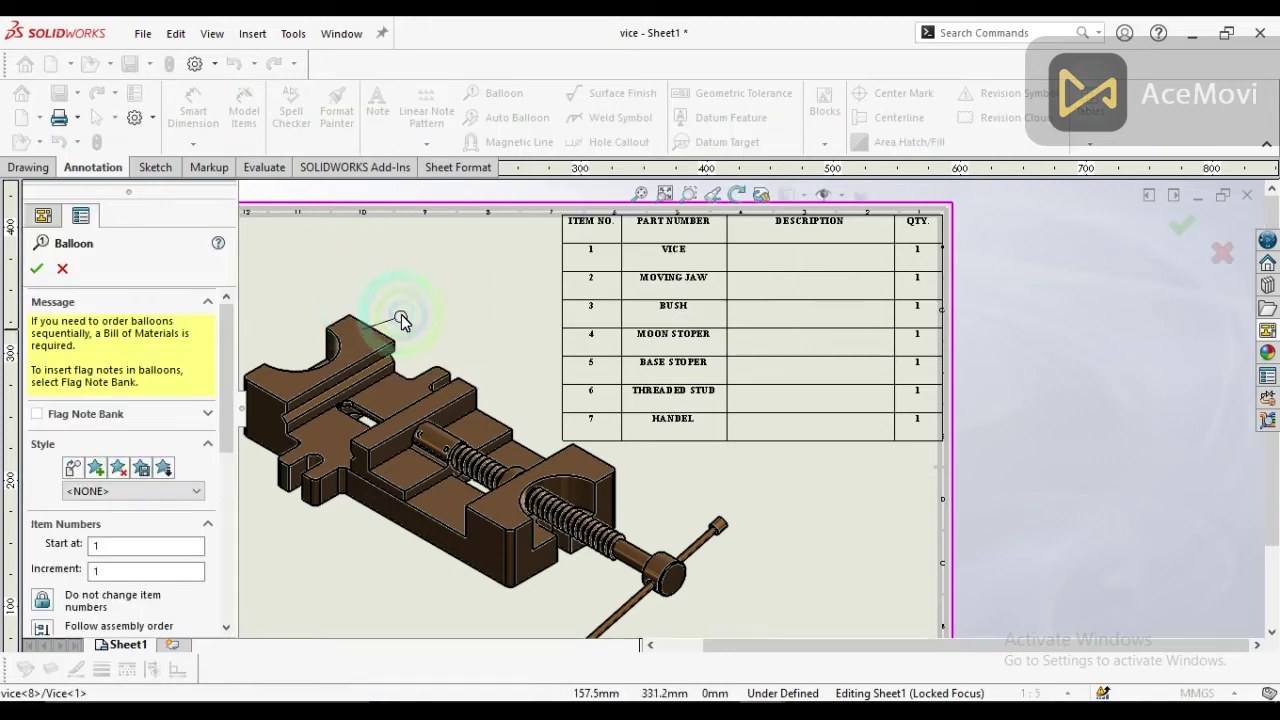
scroll(437, 300, "down", 3)
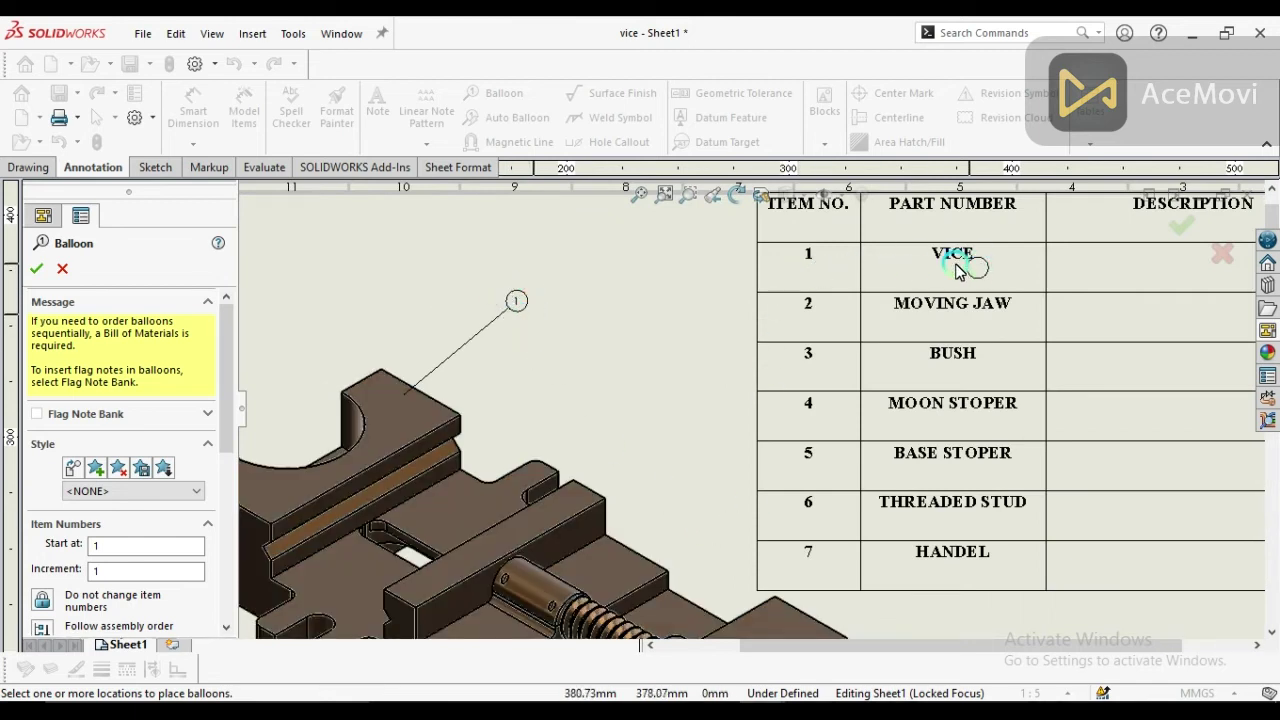
left_click(518, 300)
key("f")
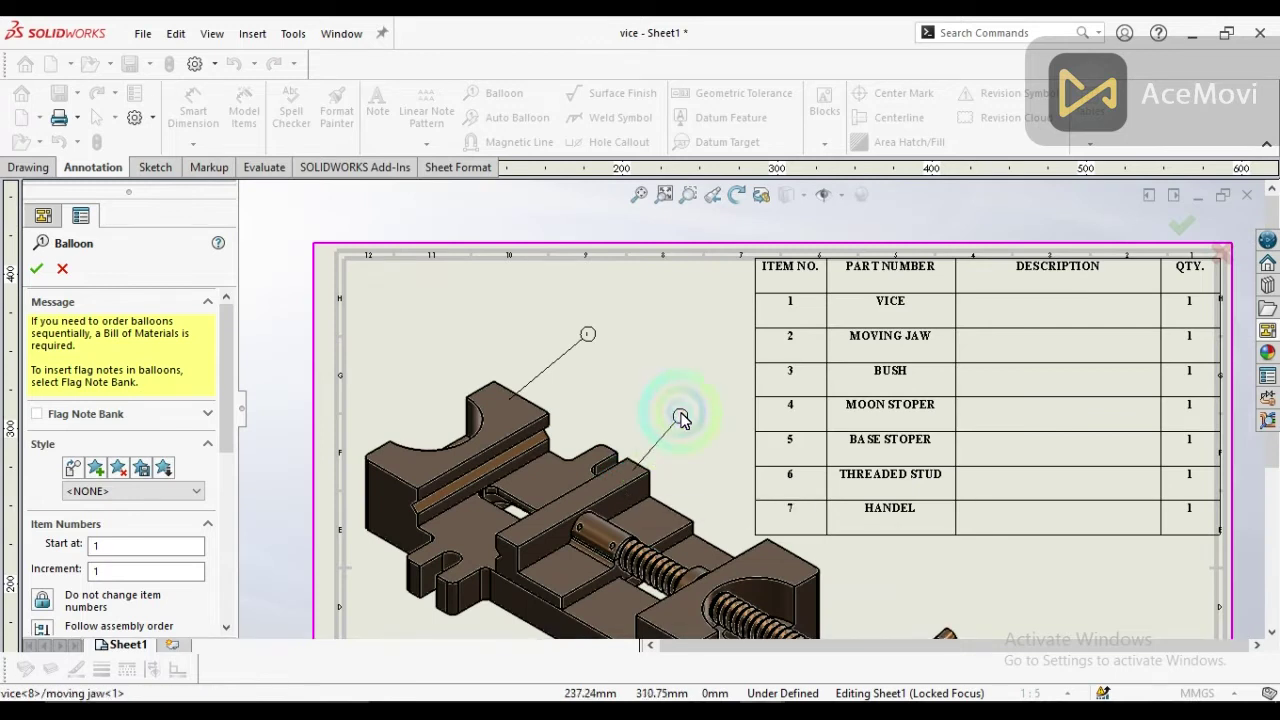
scroll(680, 415, "down", 2)
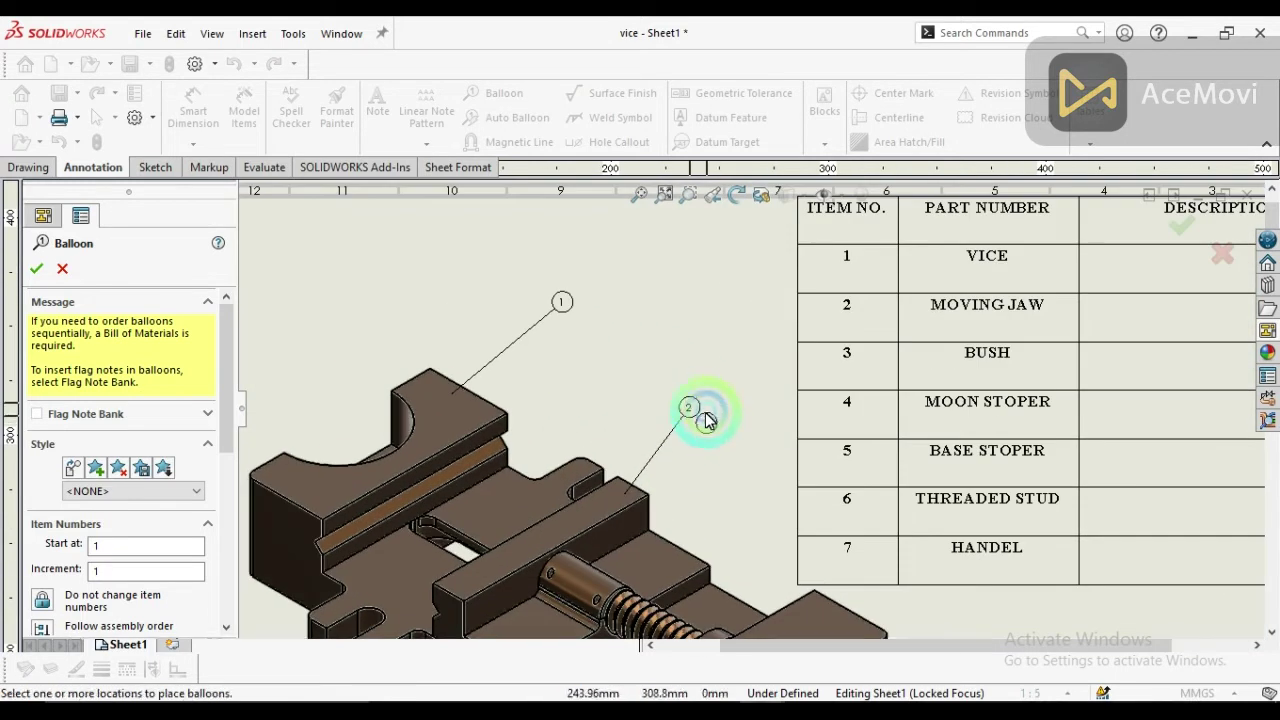
left_click(687, 409)
key("f")
scroll(669, 474, "down", 4)
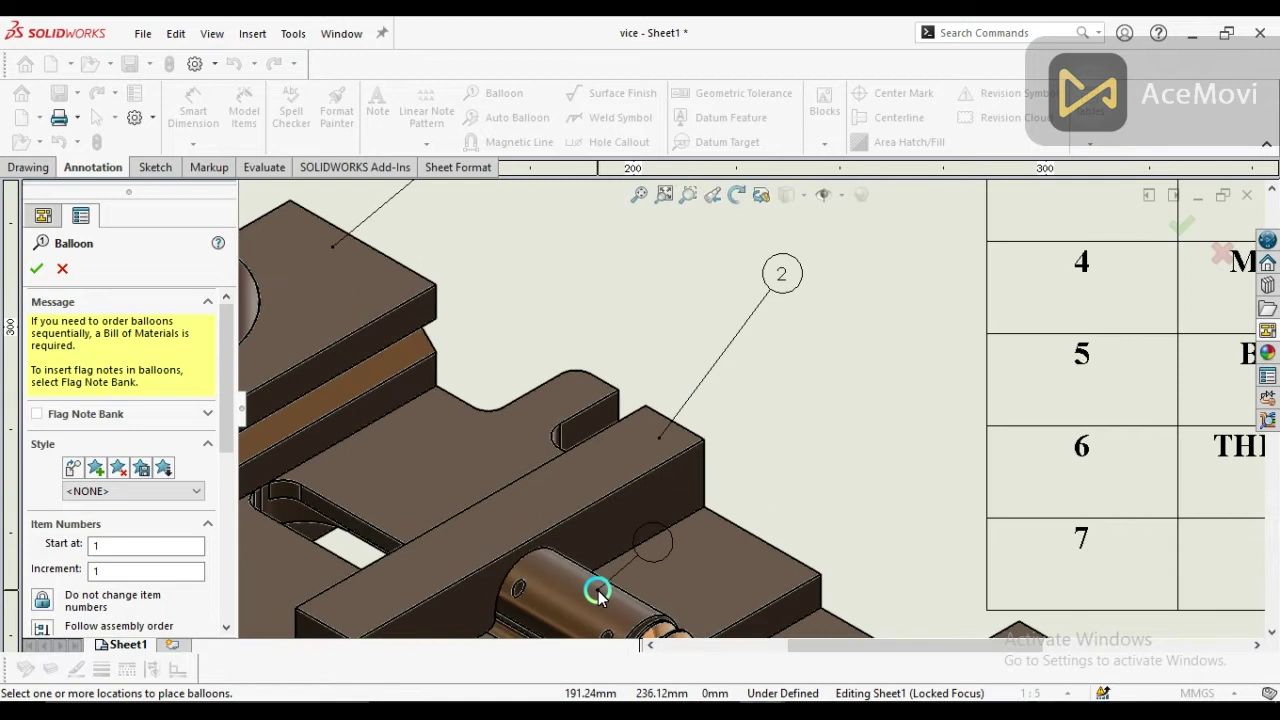
left_click(846, 358)
key("f")
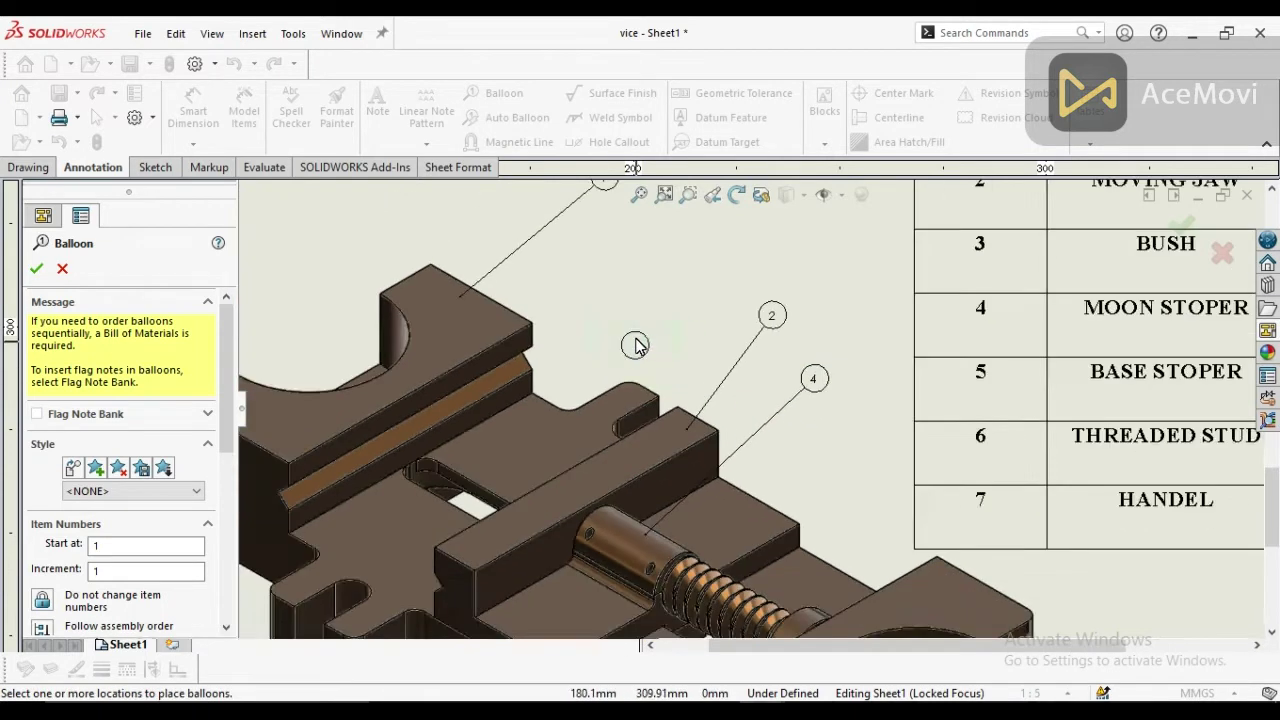
left_click(797, 392)
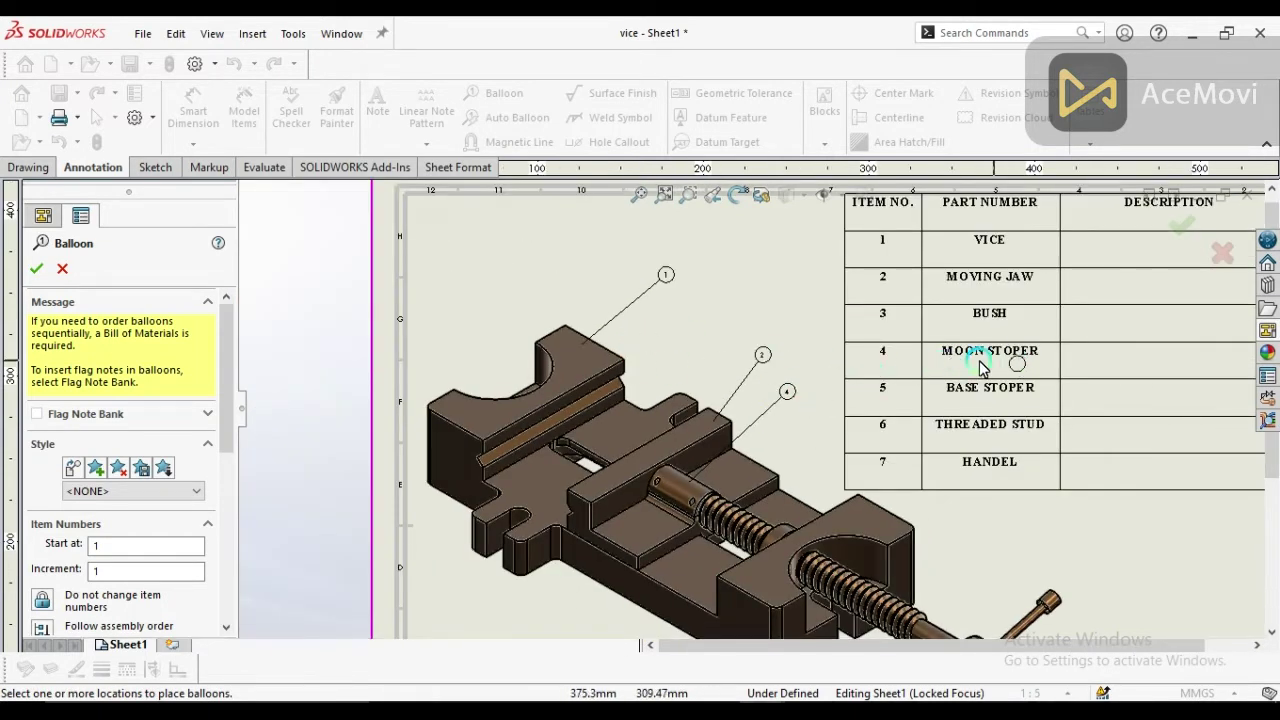
Step: Add balloon 6 on the threaded stud and balloon 7 on the handle
scroll(848, 440, "down", 3)
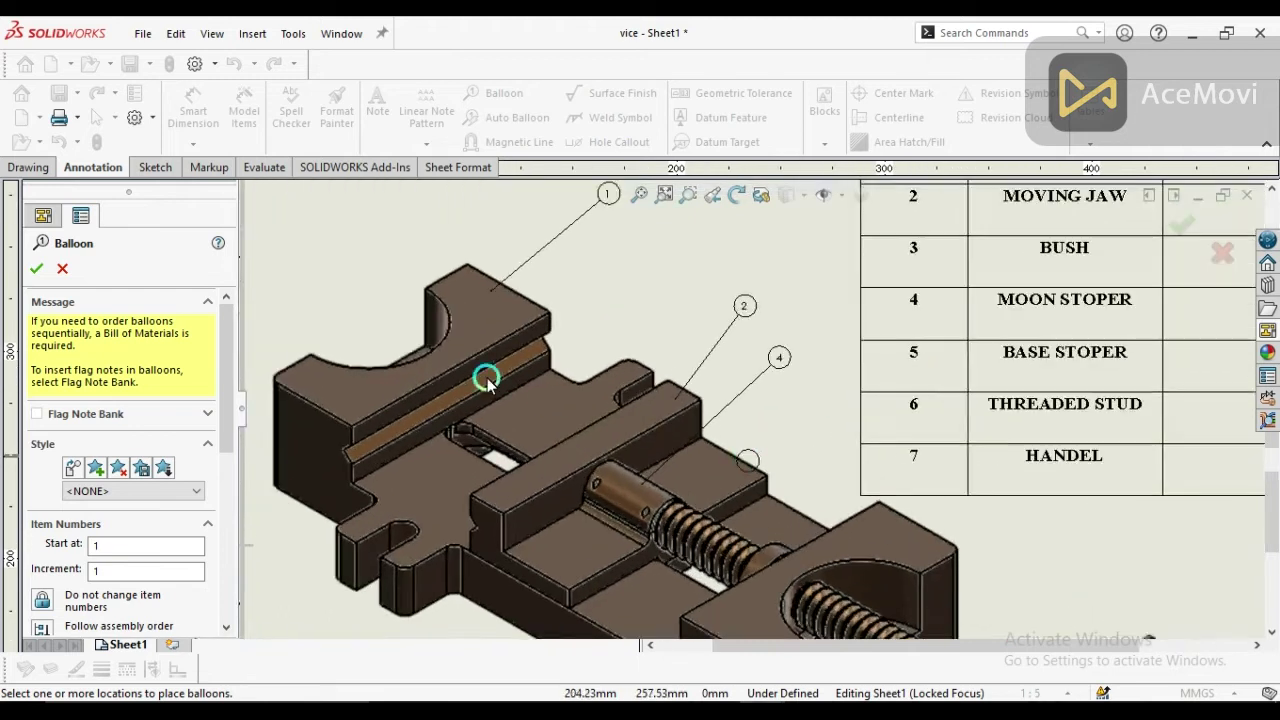
scroll(686, 443, "up", 5)
scroll(851, 486, "down", 4)
left_click(591, 412)
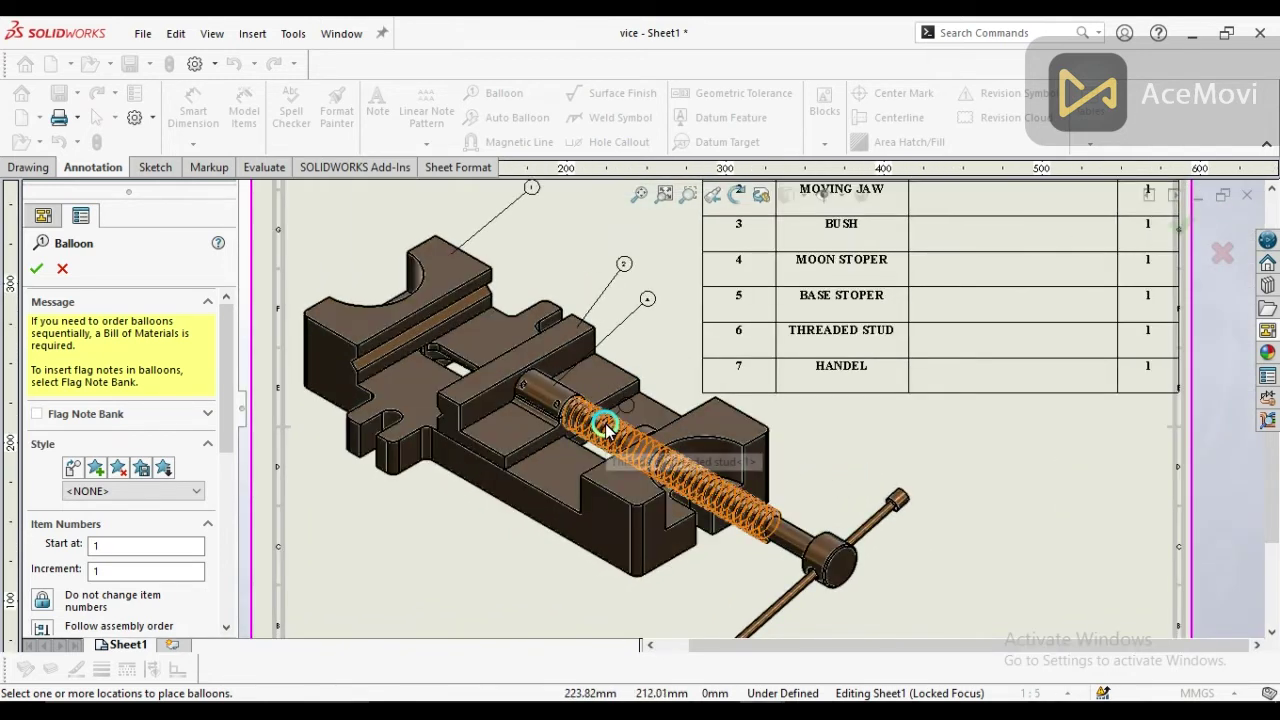
left_click(679, 350)
left_click(676, 345)
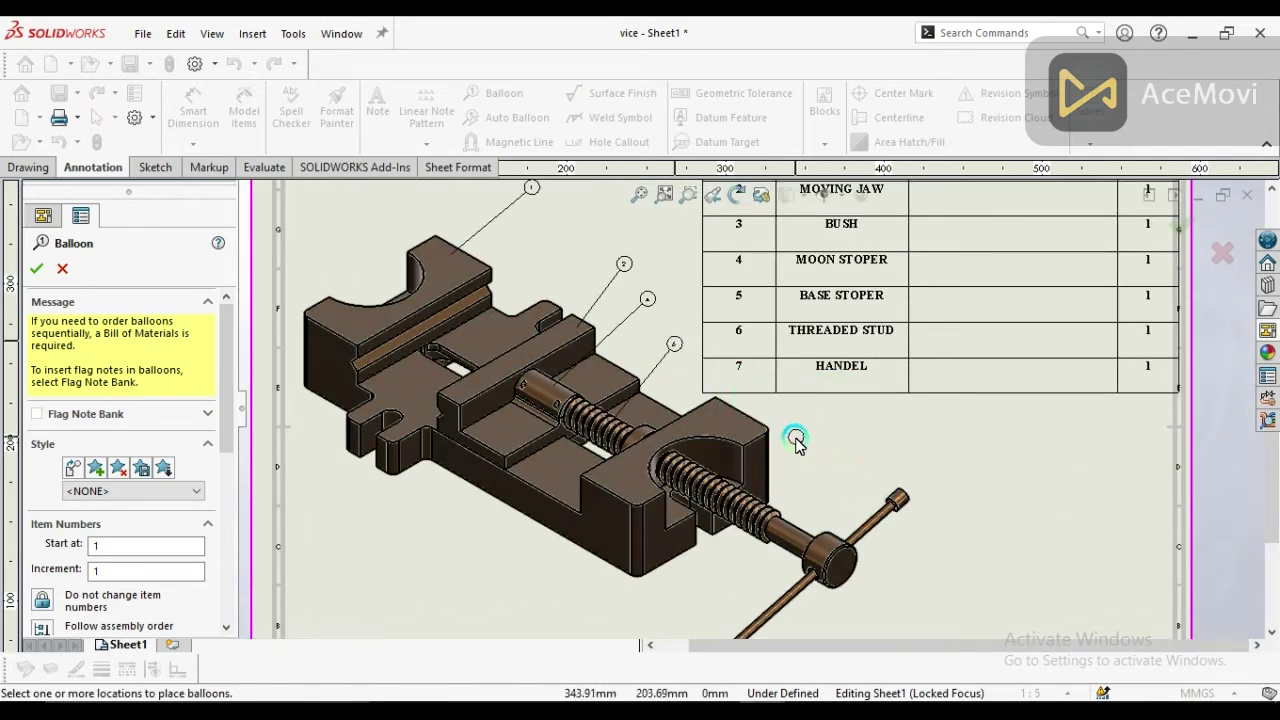
left_click(892, 505)
left_click(857, 455)
left_click(942, 439)
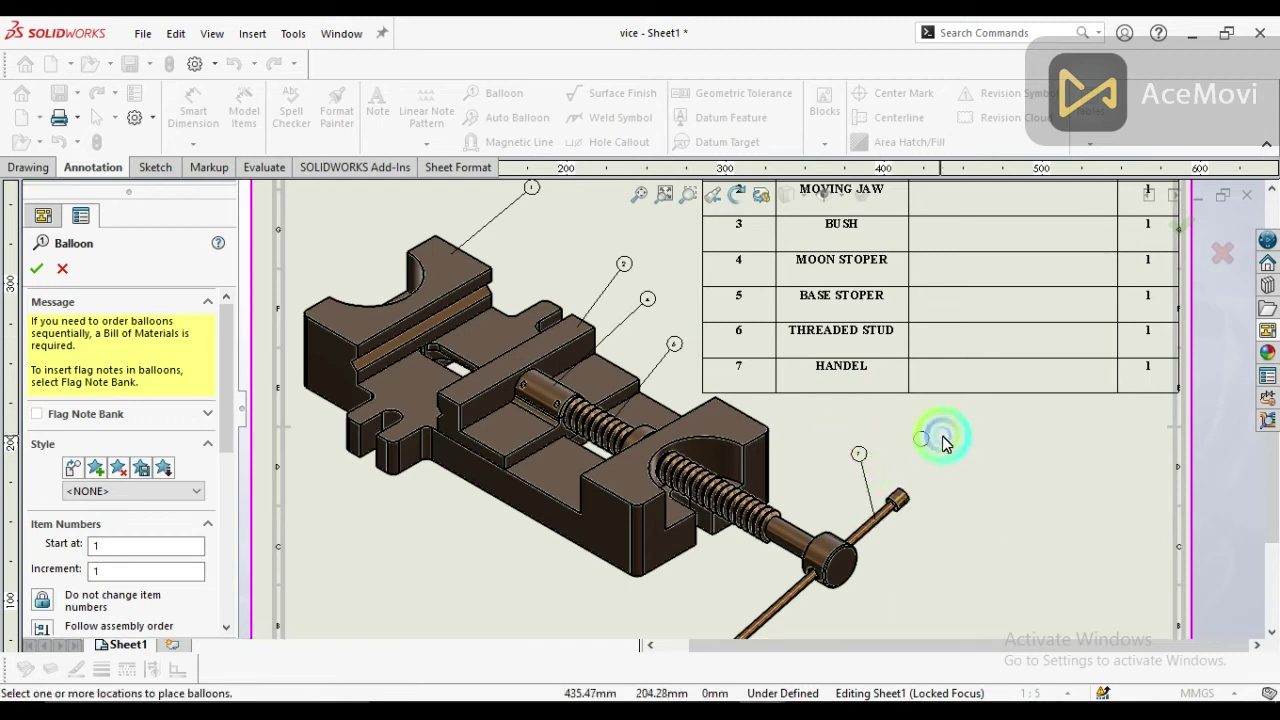
left_click(966, 455)
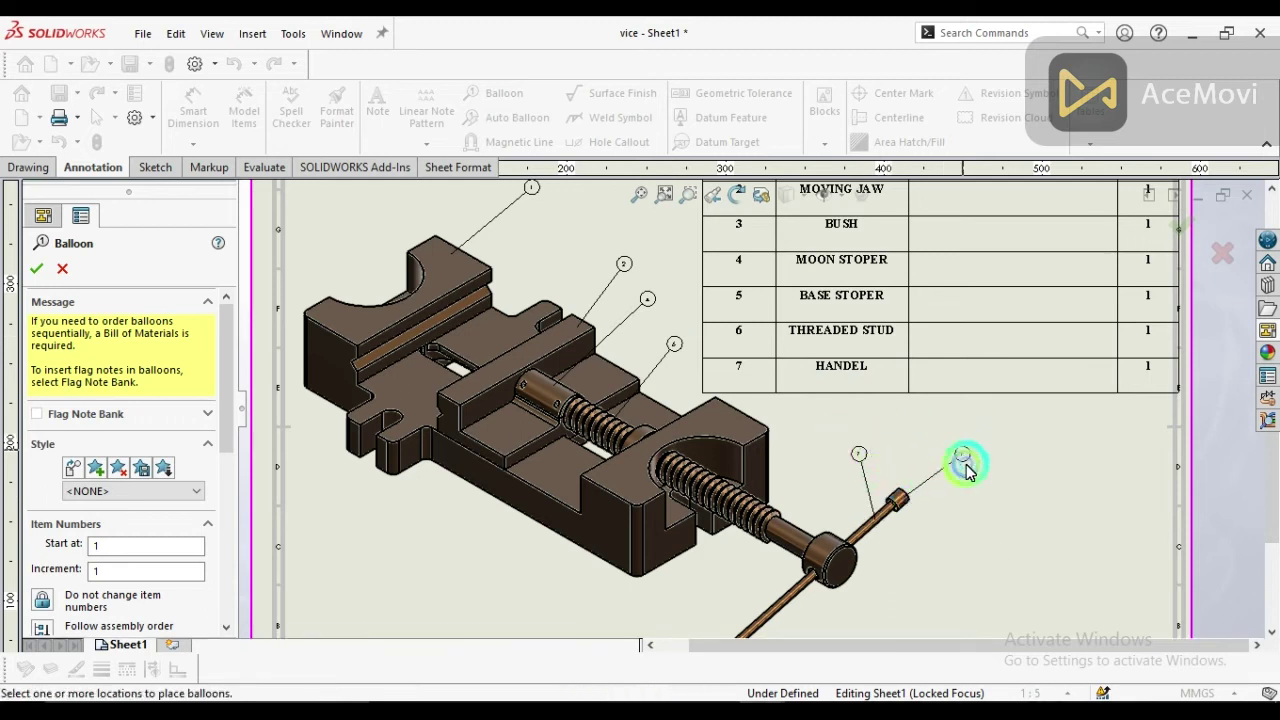
Step: Zoom in on the vice base and place balloon 3 on its part
scroll(960, 470, "down", 3)
scroll(960, 465, "up", 2)
scroll(822, 458, "up", 2)
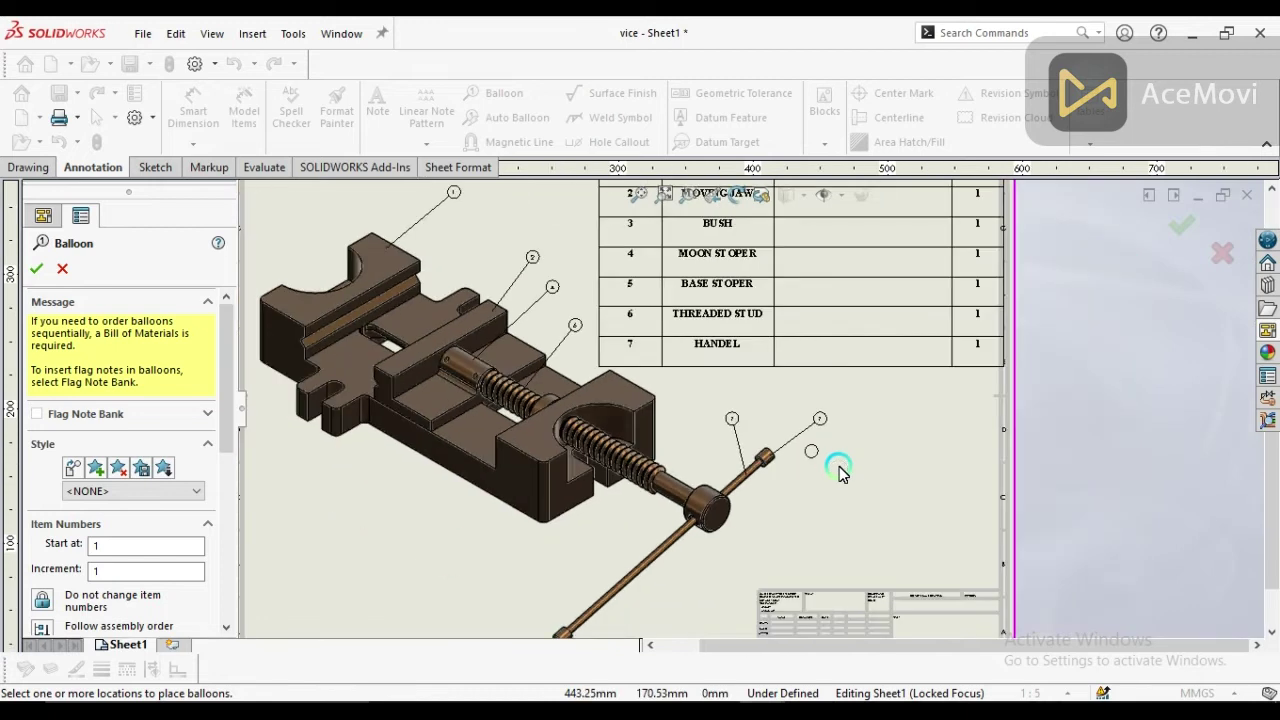
scroll(552, 390, "down", 5)
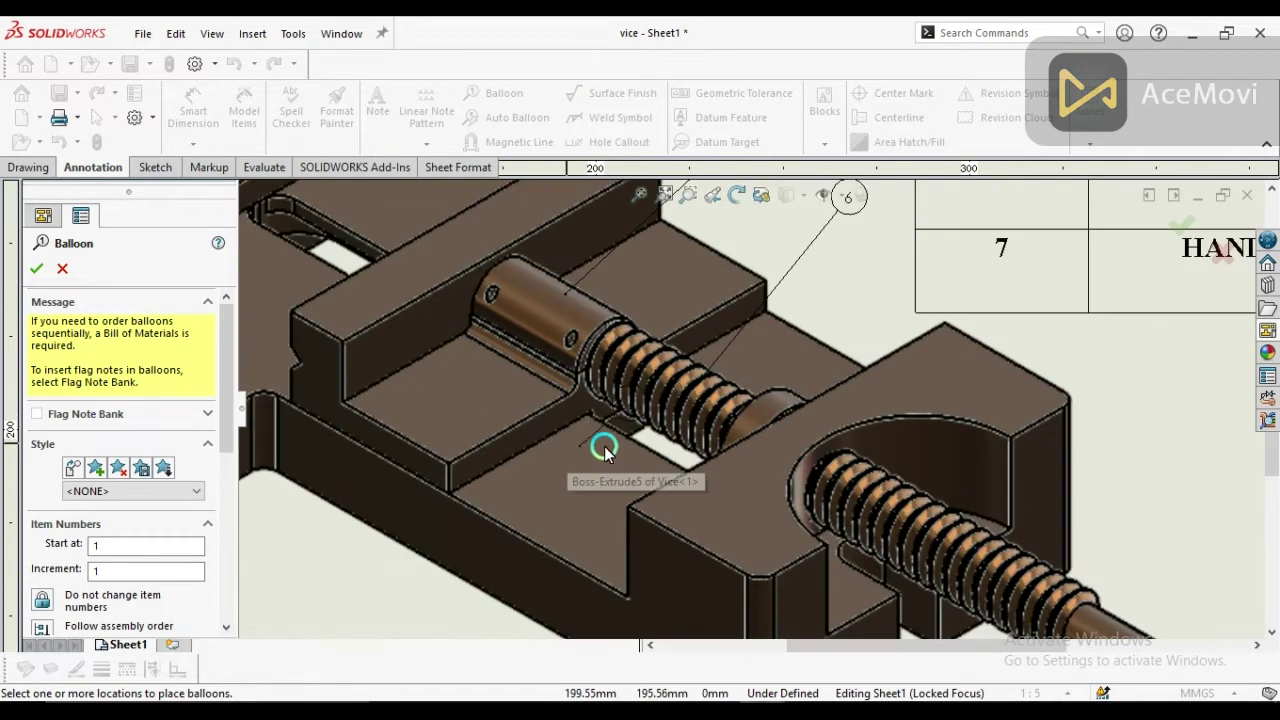
scroll(640, 430, "up", 3)
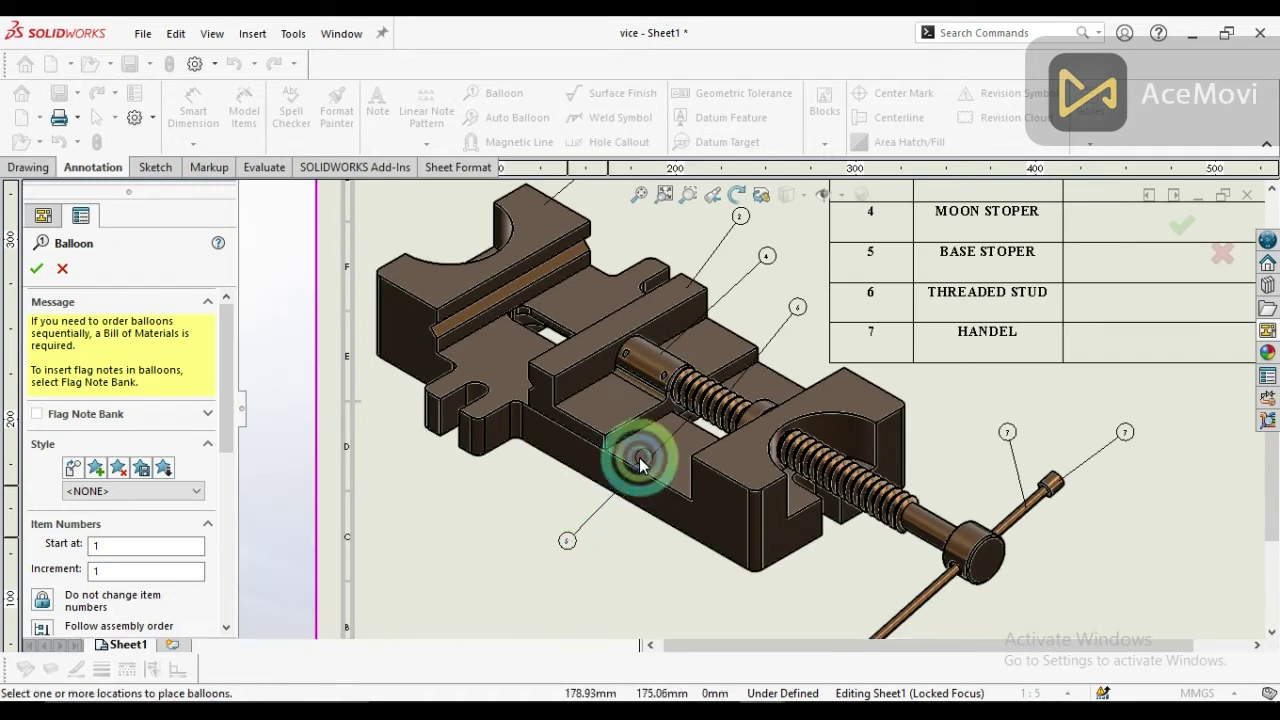
scroll(665, 418, "down", 3)
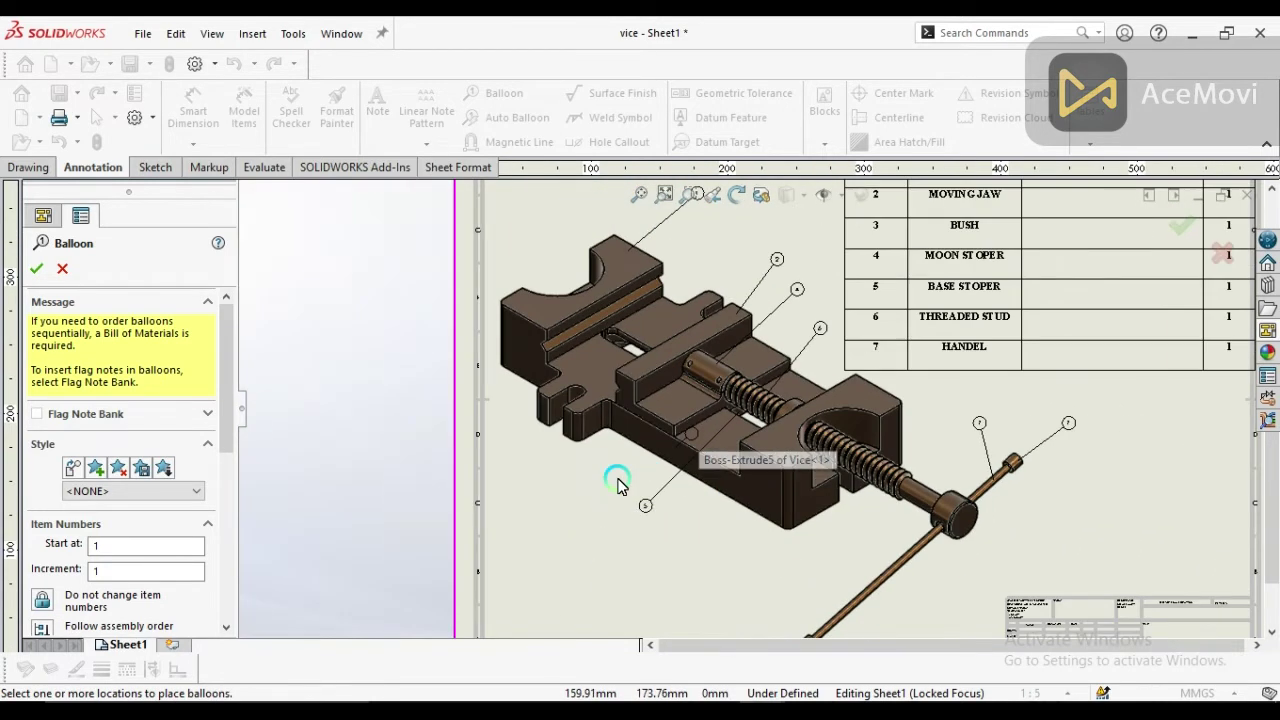
scroll(617, 486, "up", 4)
scroll(722, 325, "down", 5)
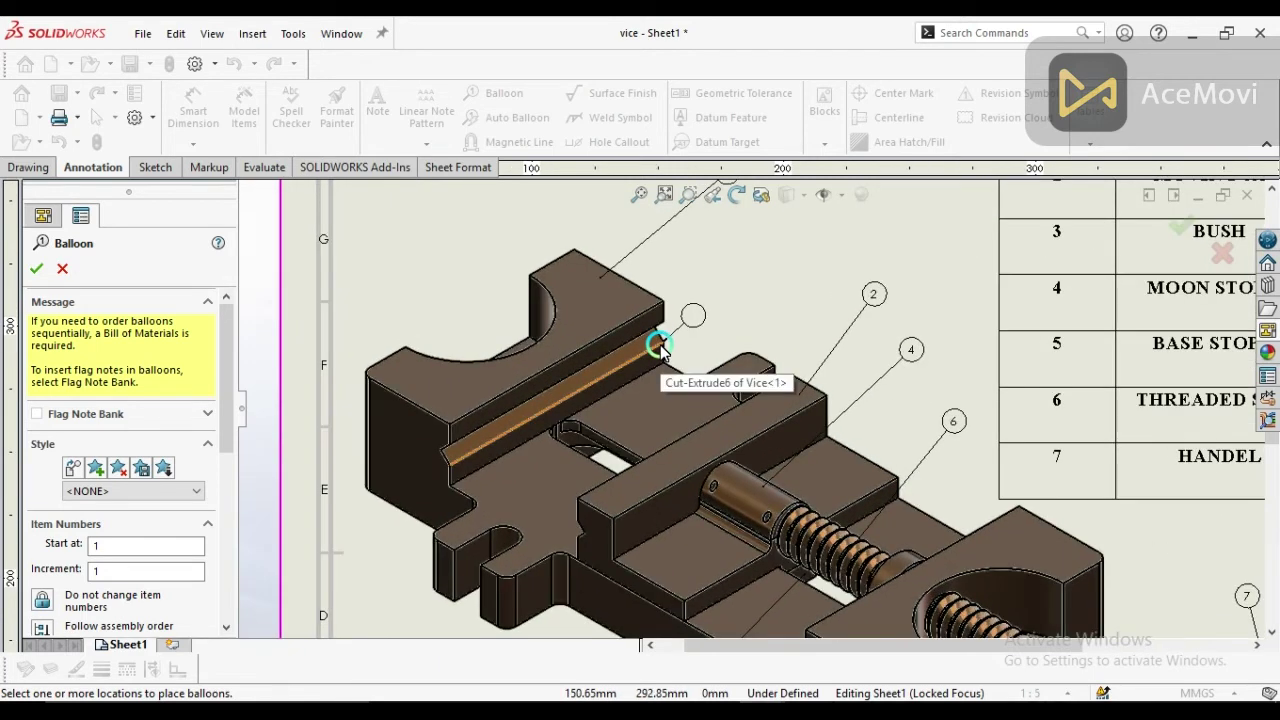
scroll(658, 345, "up", 4)
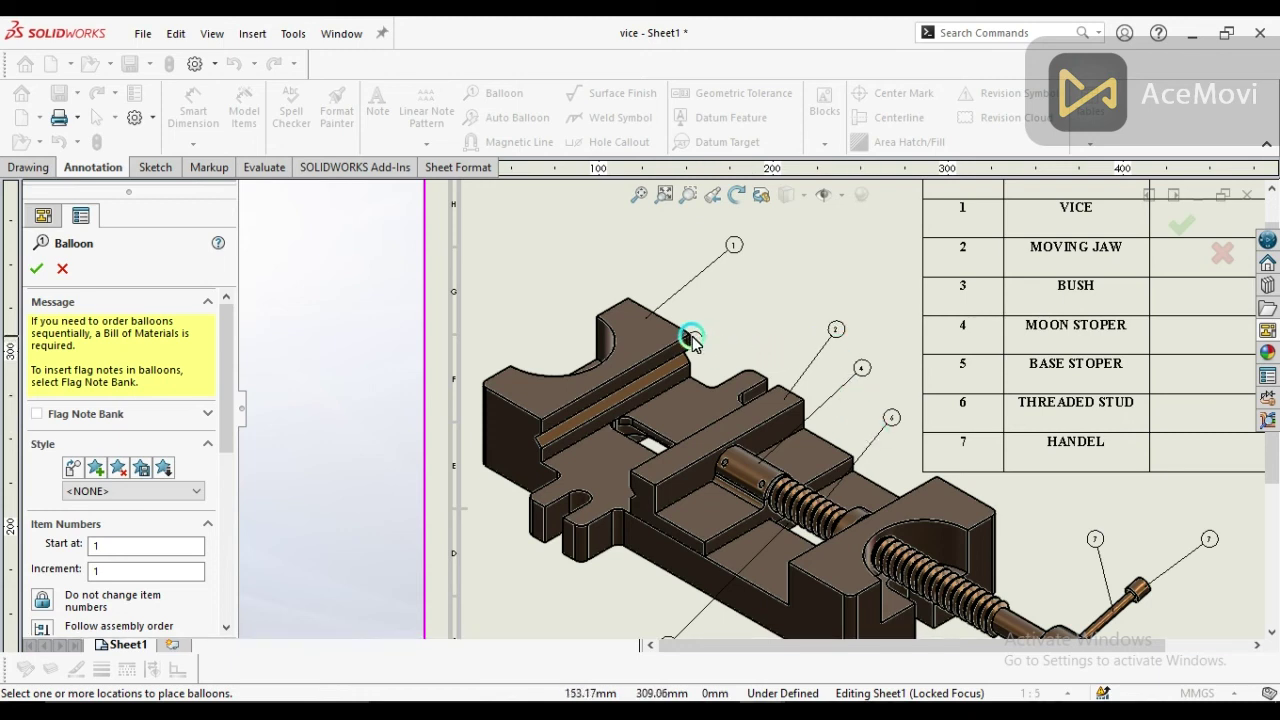
scroll(692, 340, "up", 2)
scroll(800, 430, "down", 5)
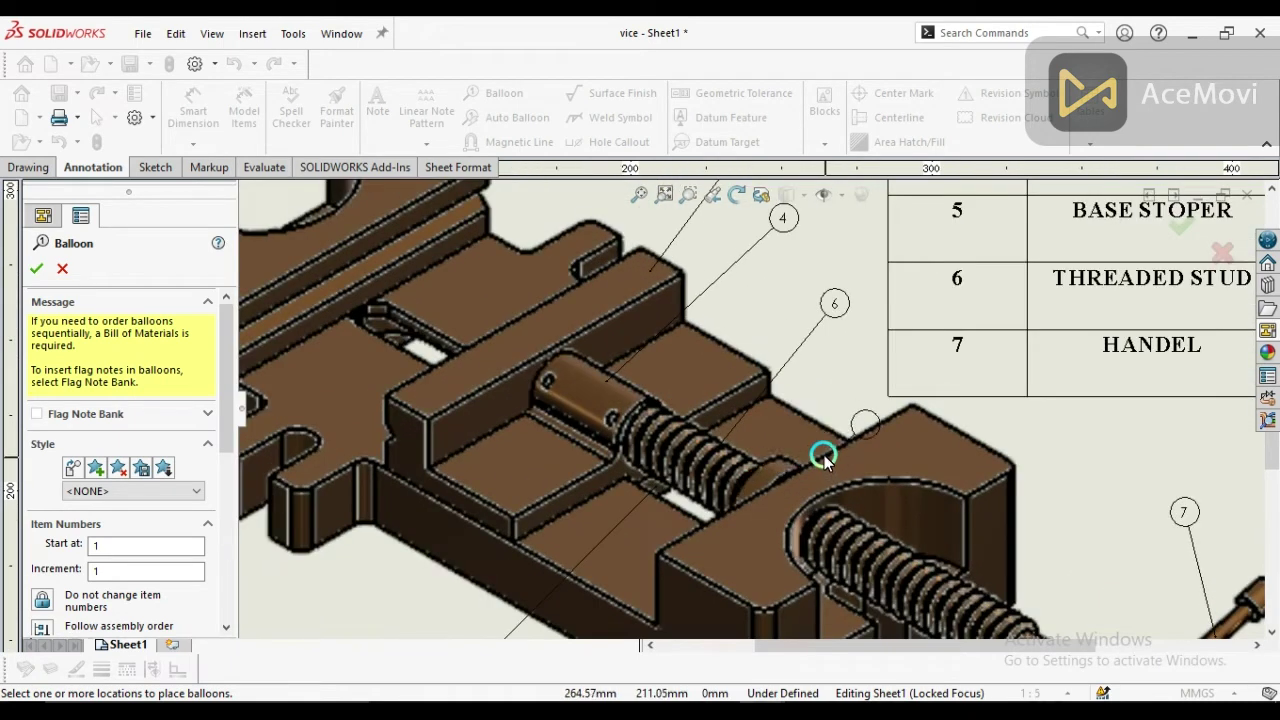
left_click(853, 372)
Step: Zoom in and out over the vice view to check the balloon numbering
scroll(816, 424, "up", 2)
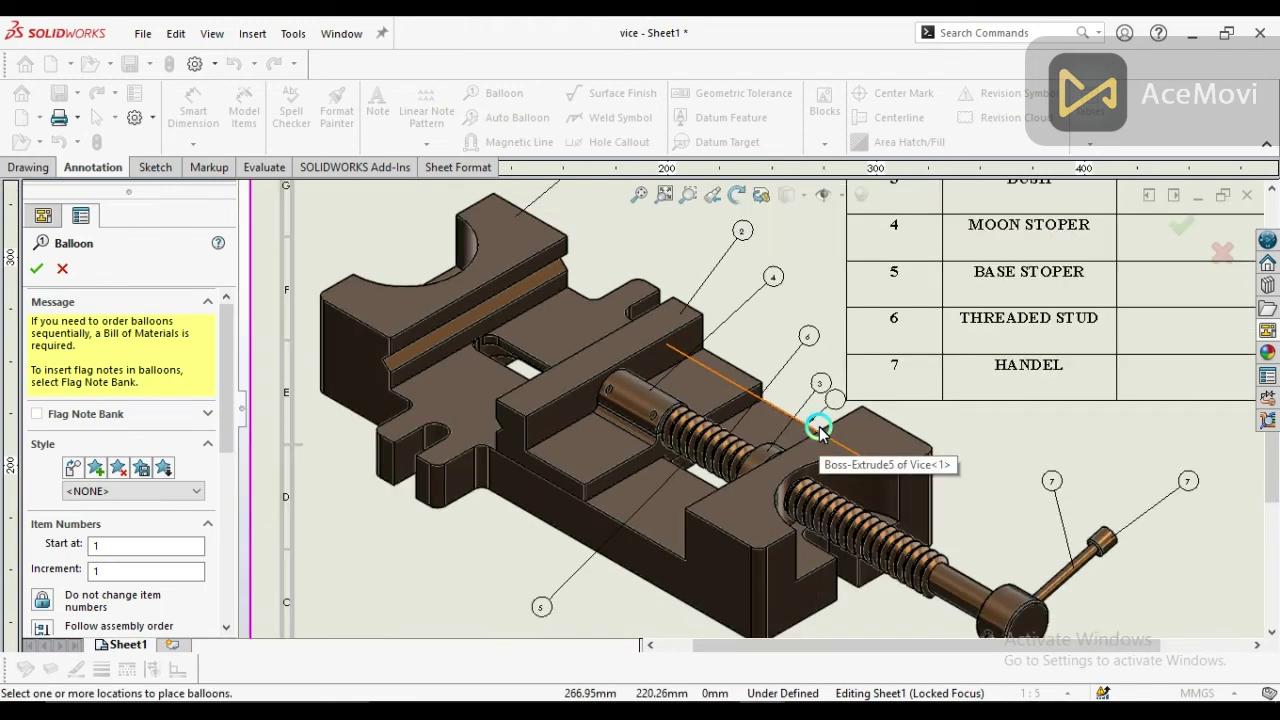
scroll(812, 400, "up", 3)
scroll(808, 368, "down", 2)
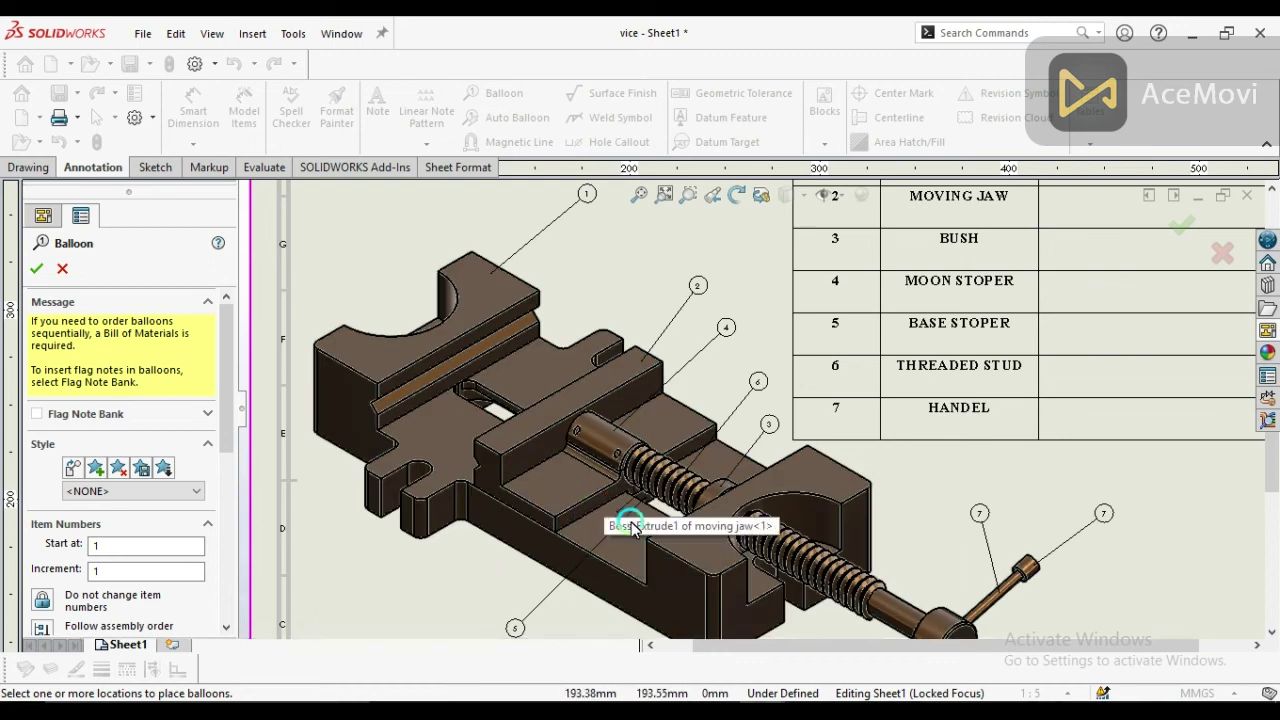
scroll(633, 528, "down", 3)
scroll(714, 417, "up", 4)
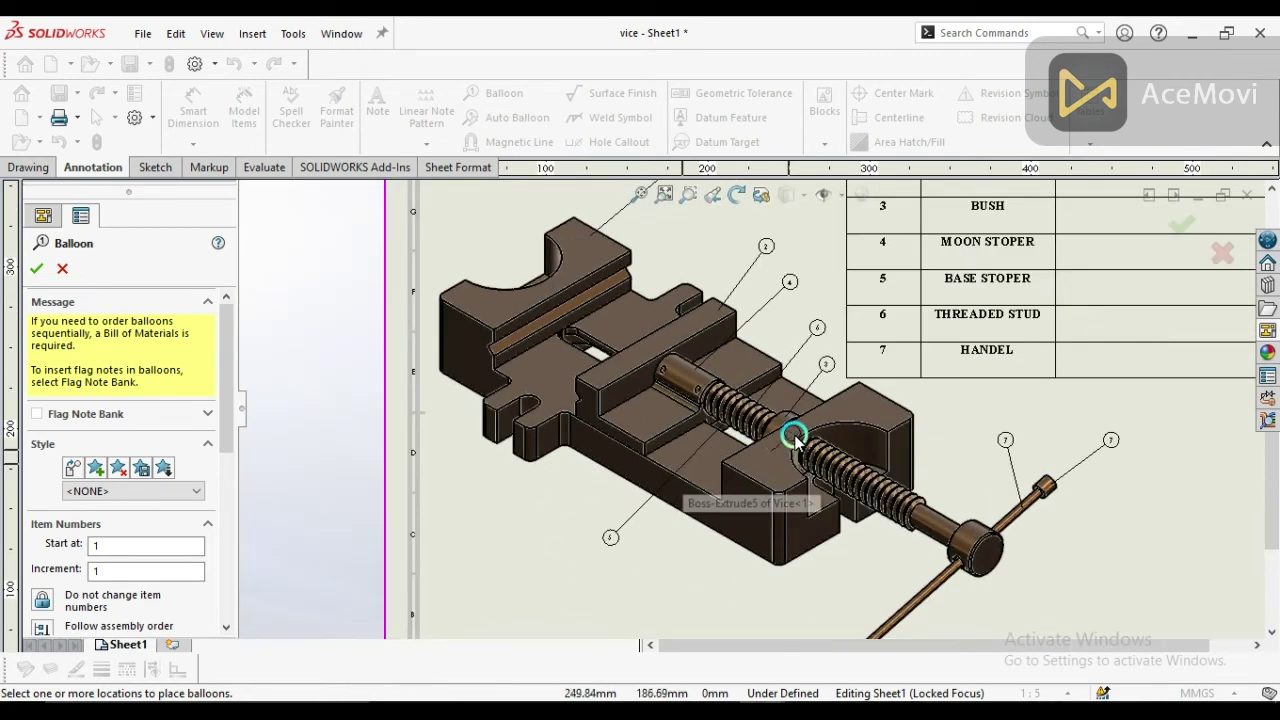
scroll(678, 357, "down", 2)
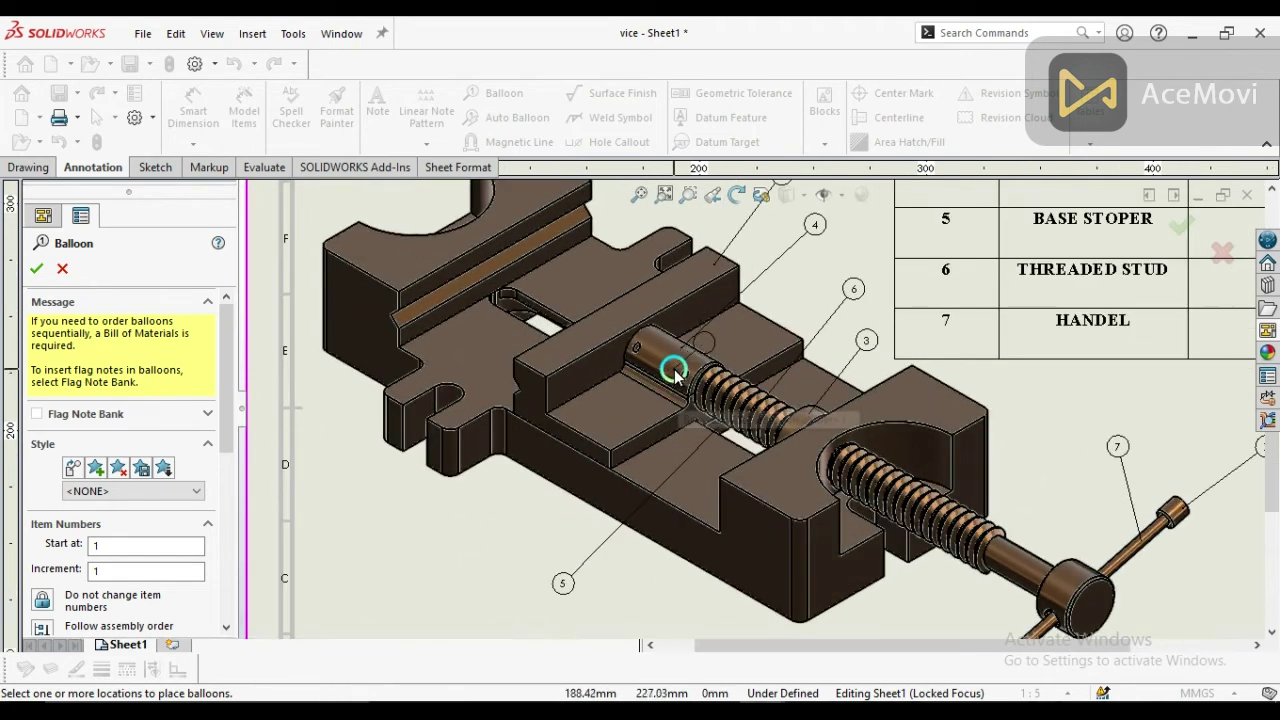
scroll(600, 457, "up", 3)
scroll(608, 457, "down", 2)
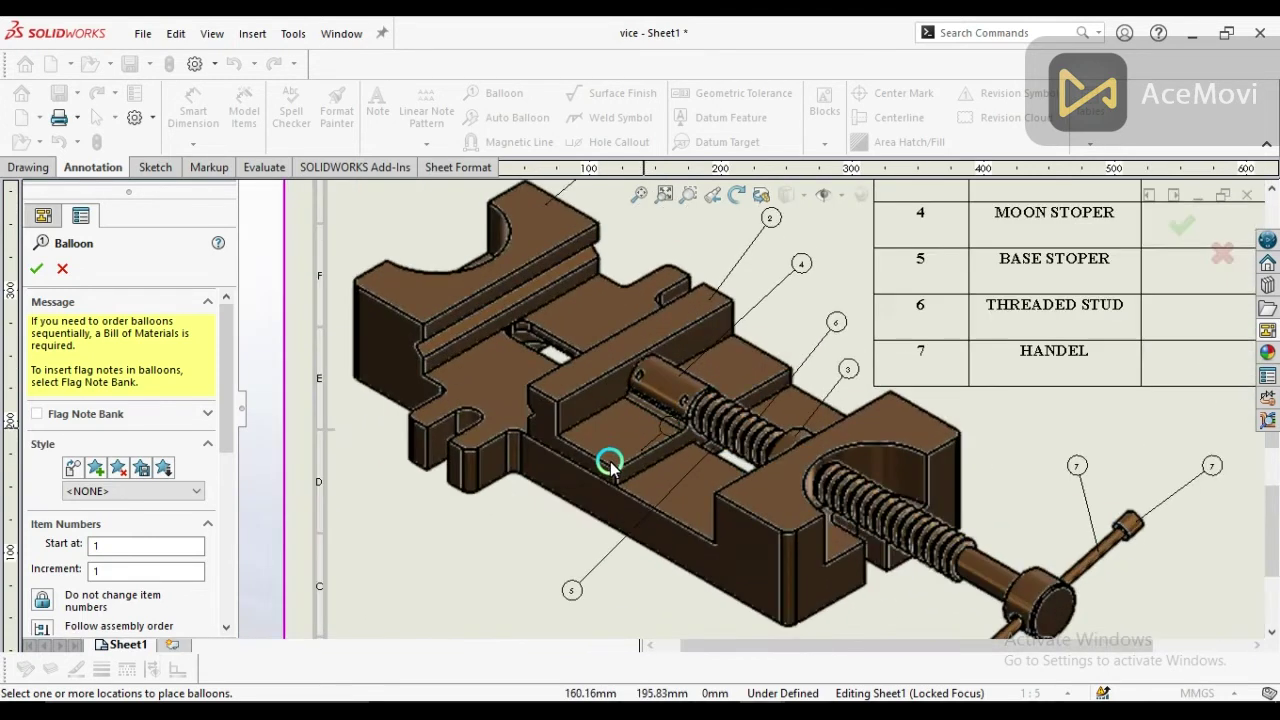
scroll(755, 420, "up", 2)
scroll(755, 420, "down", 5)
scroll(680, 441, "up", 2)
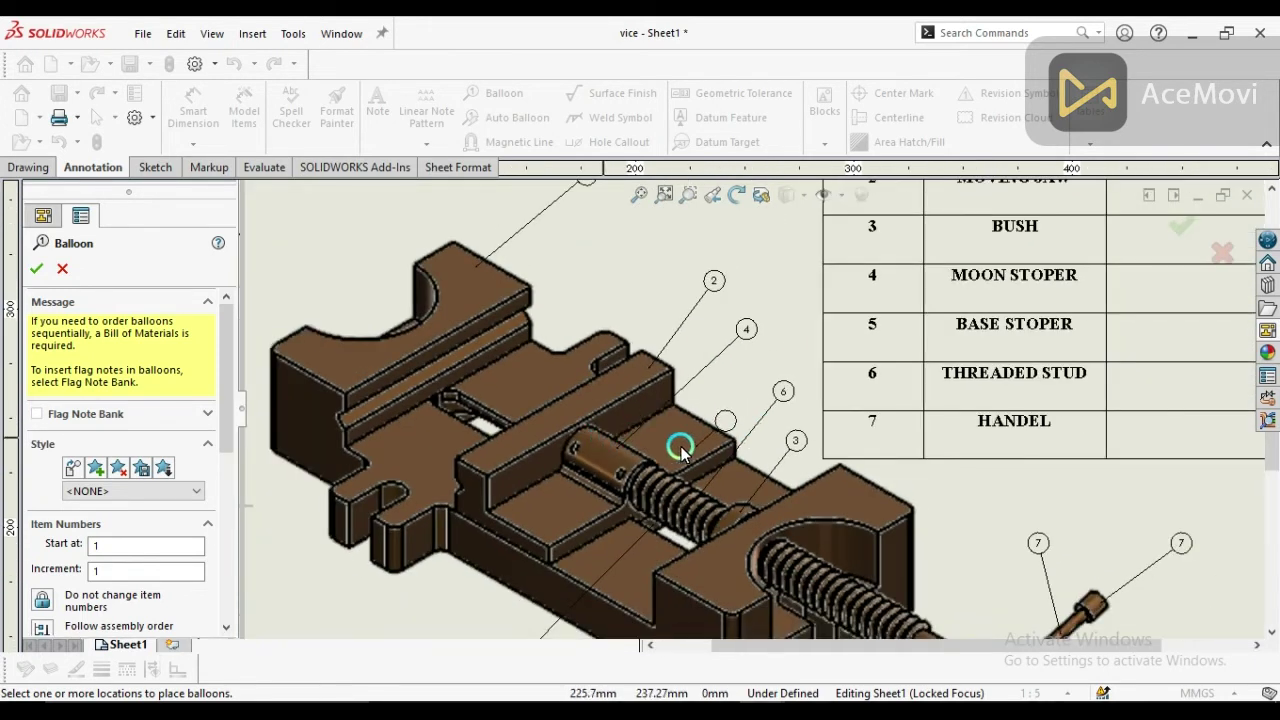
scroll(437, 508, "up", 4)
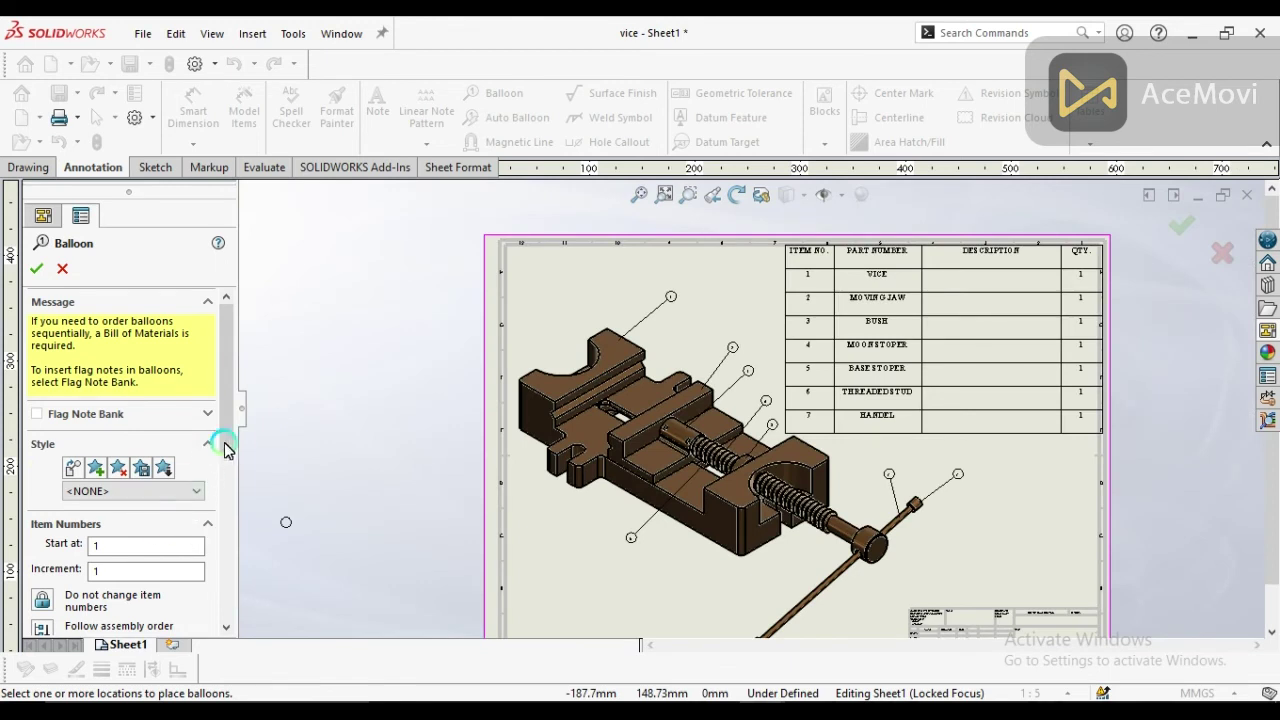
mouse_move(228, 409)
left_mouse_down()
mouse_move(226, 597)
mouse_move(226, 397)
left_mouse_up()
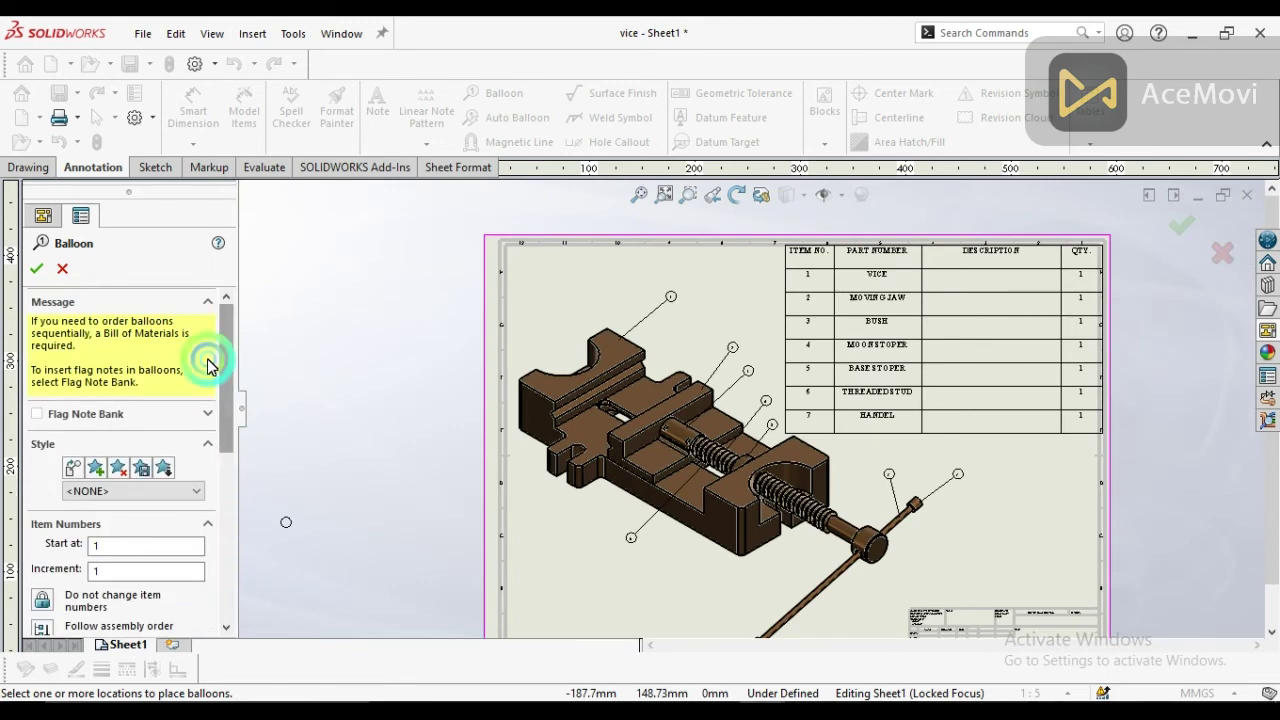
Step: Close the Balloon tool and remove the duplicate item 7 balloon
left_click(35, 271)
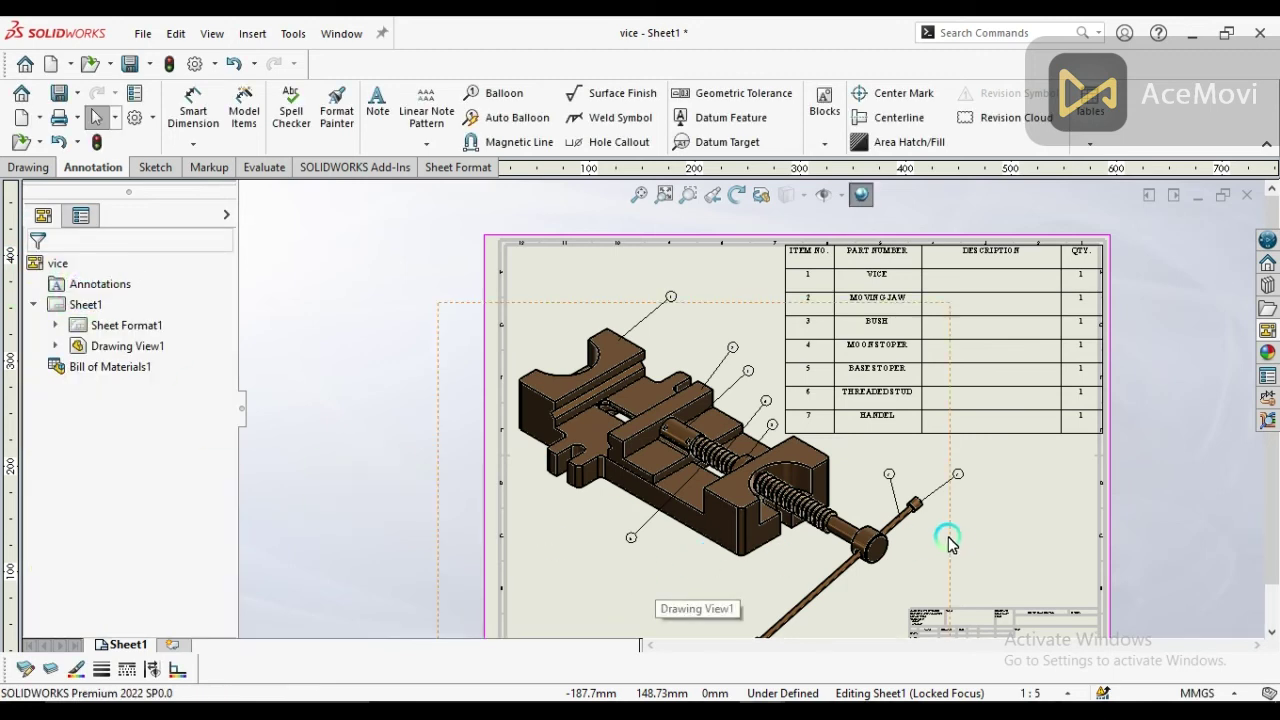
scroll(1137, 394, "down", 1)
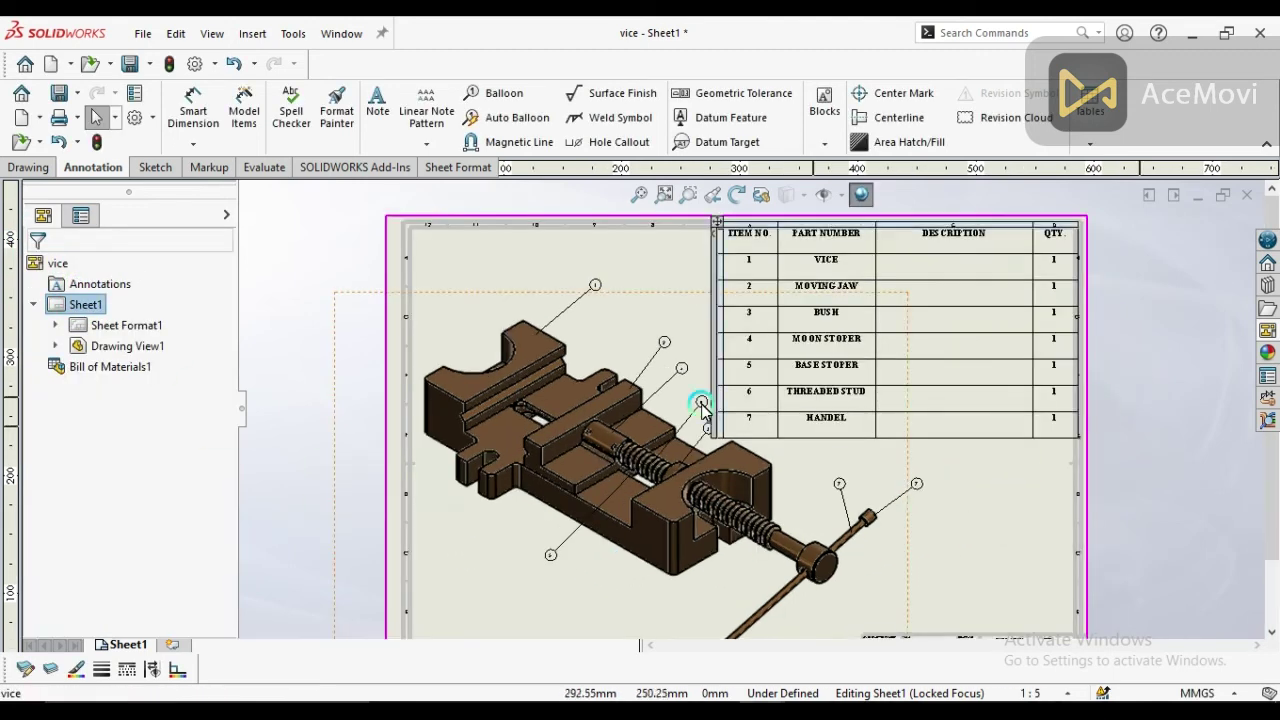
scroll(752, 407, "up", 1)
scroll(940, 471, "down", 1)
scroll(791, 440, "down", 1)
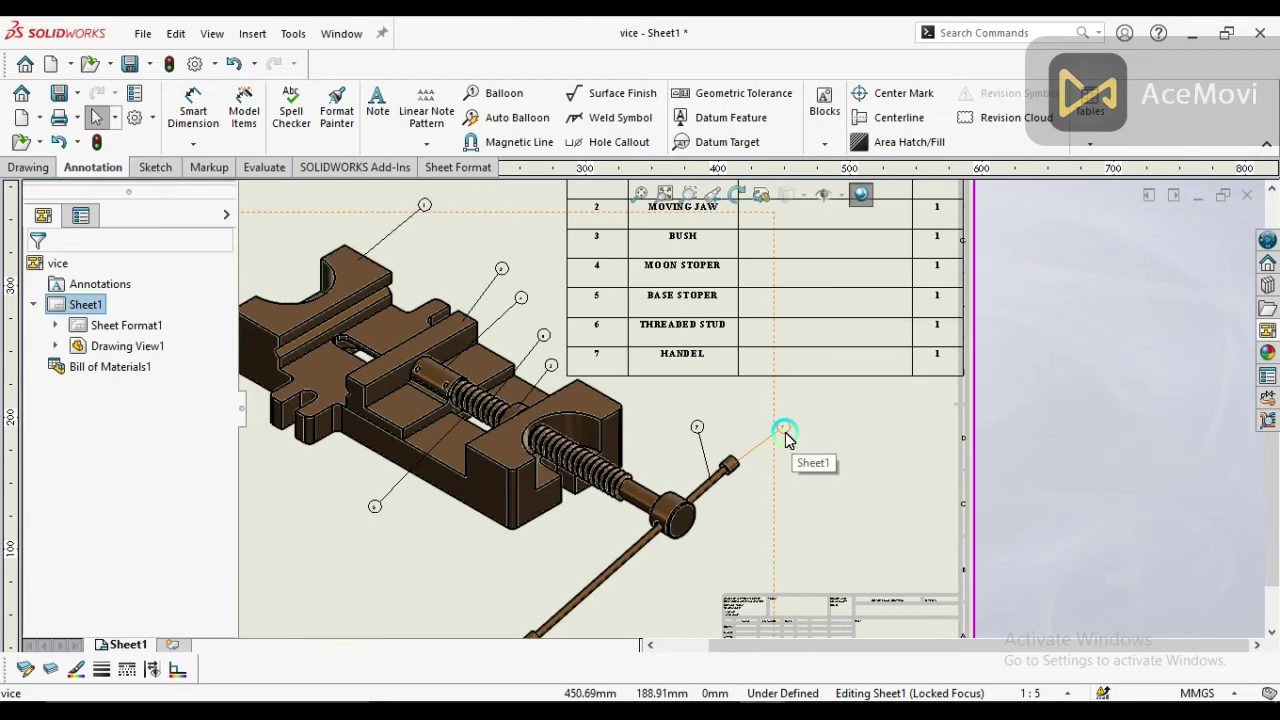
key("Escape")
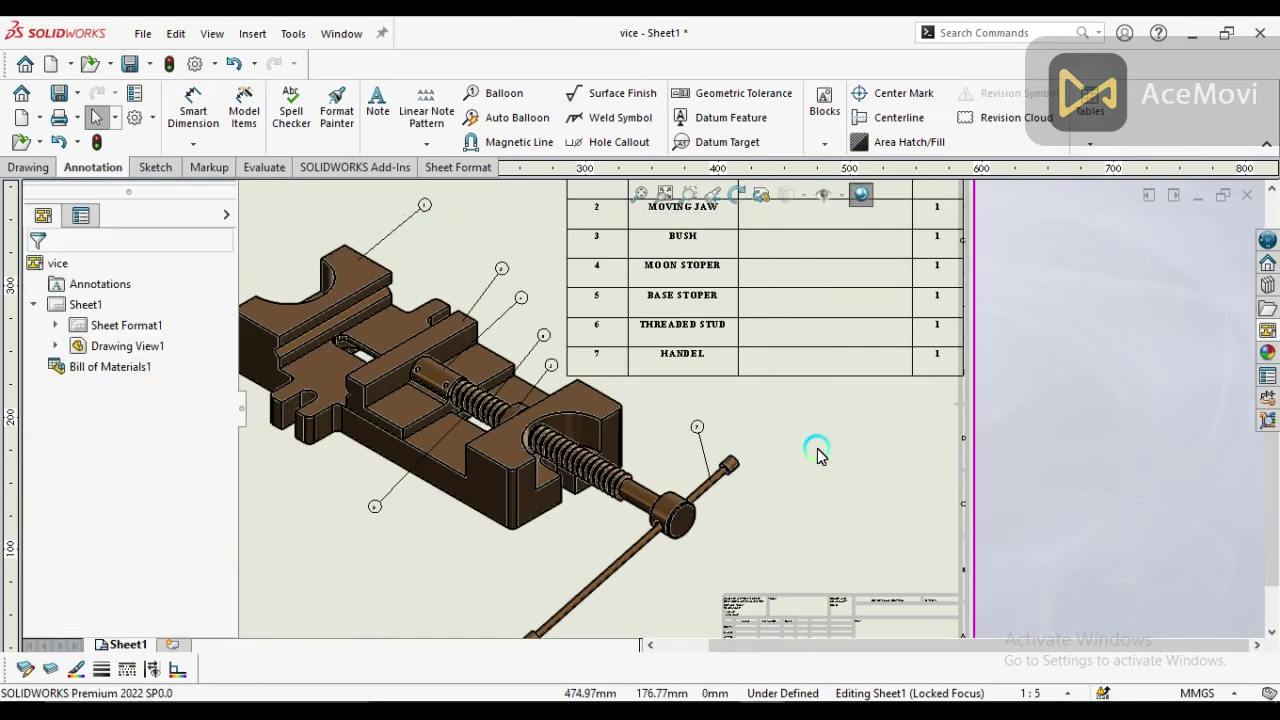
Step: Select item 1's DESCRIPTION cell in the BOM table
scroll(817, 455, "down", 3)
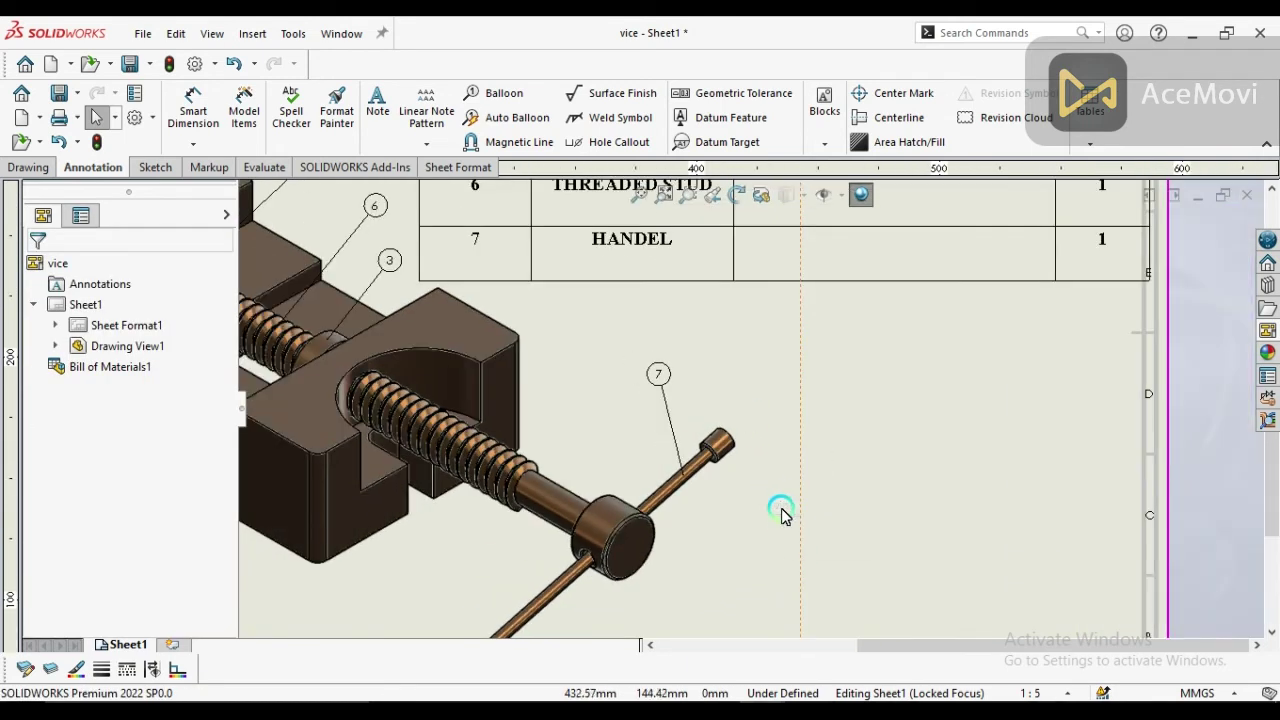
scroll(783, 515, "up", 4)
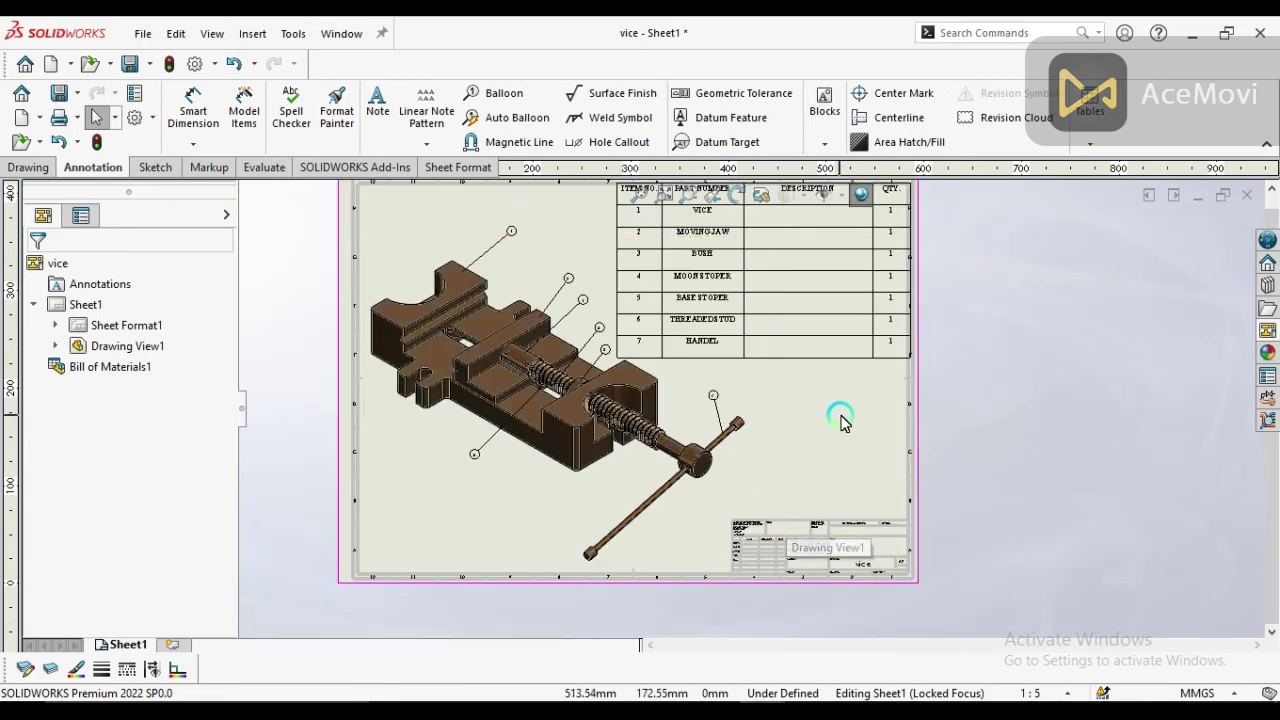
scroll(829, 423, "up", 1)
scroll(790, 340, "down", 4)
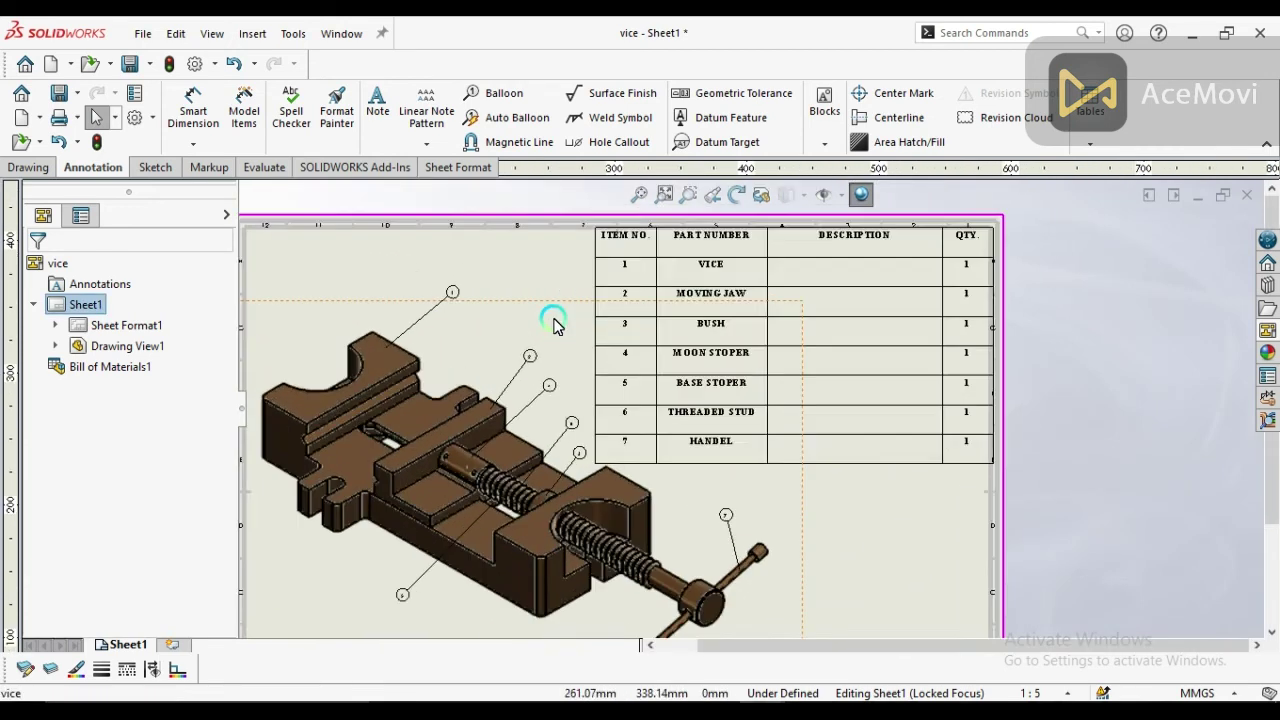
scroll(843, 380, "down", 1)
scroll(857, 380, "up", 3)
scroll(849, 380, "down", 4)
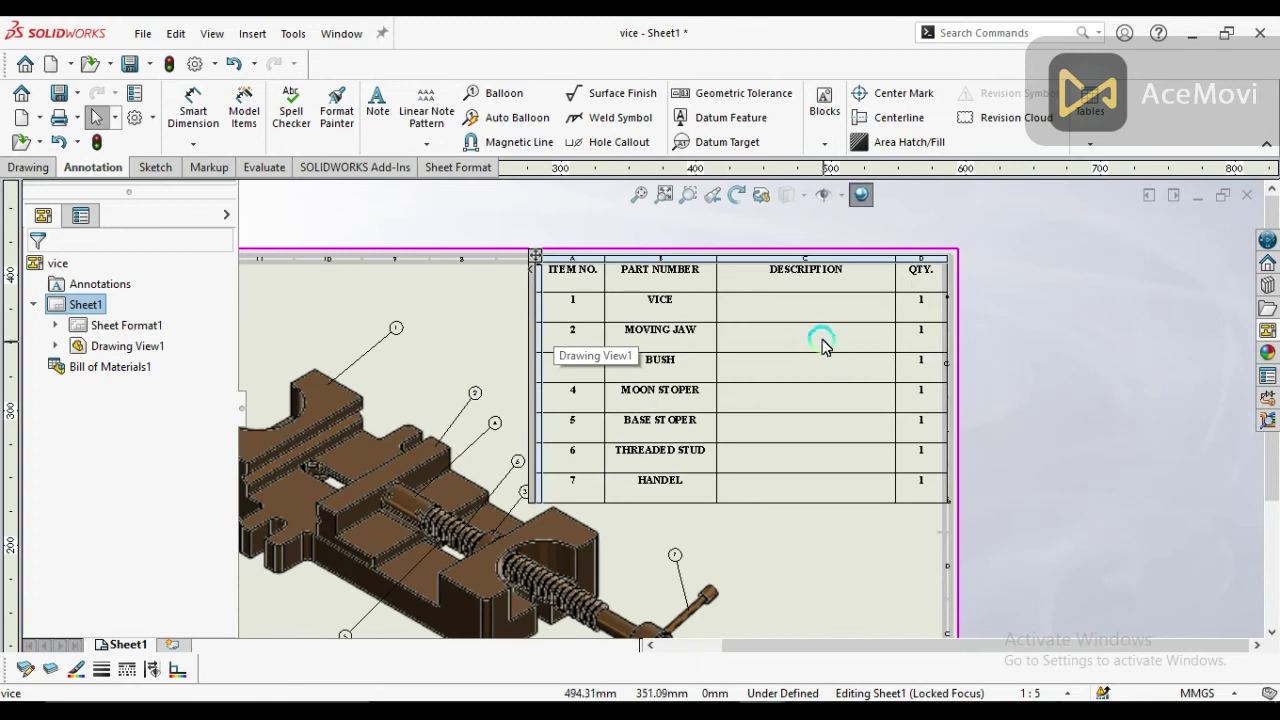
scroll(820, 320, "down", 2)
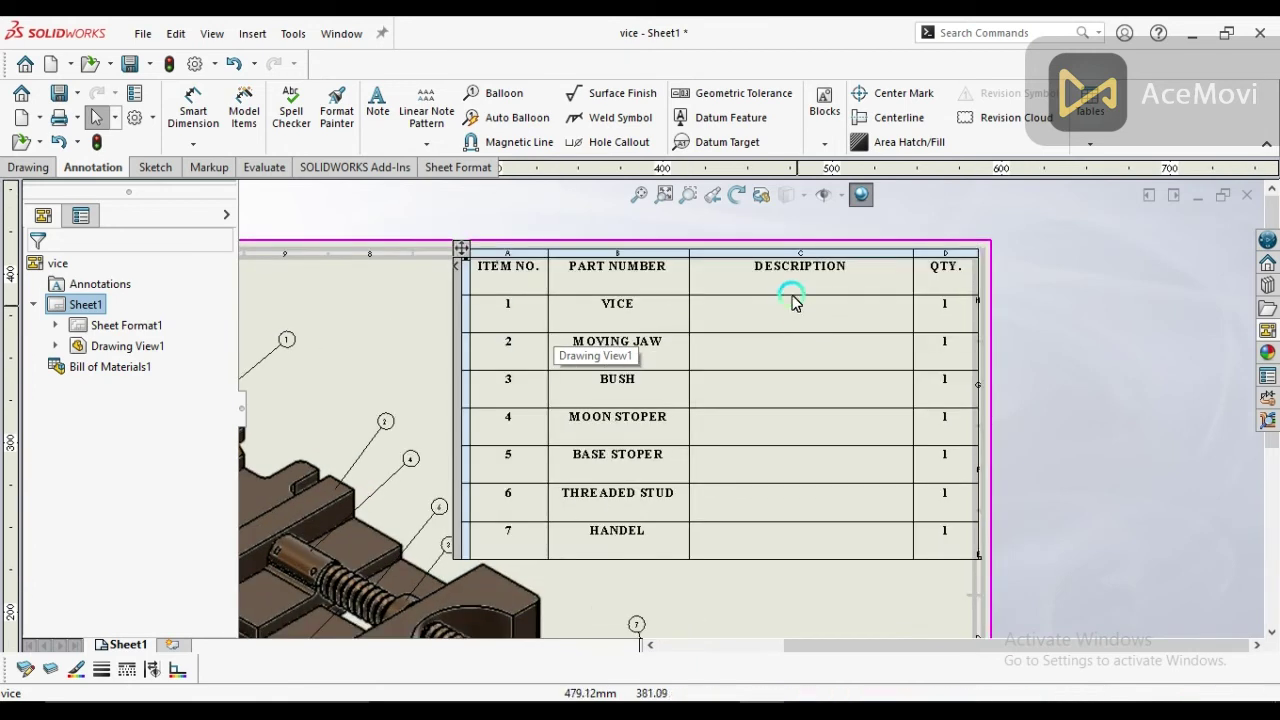
left_click(736, 318)
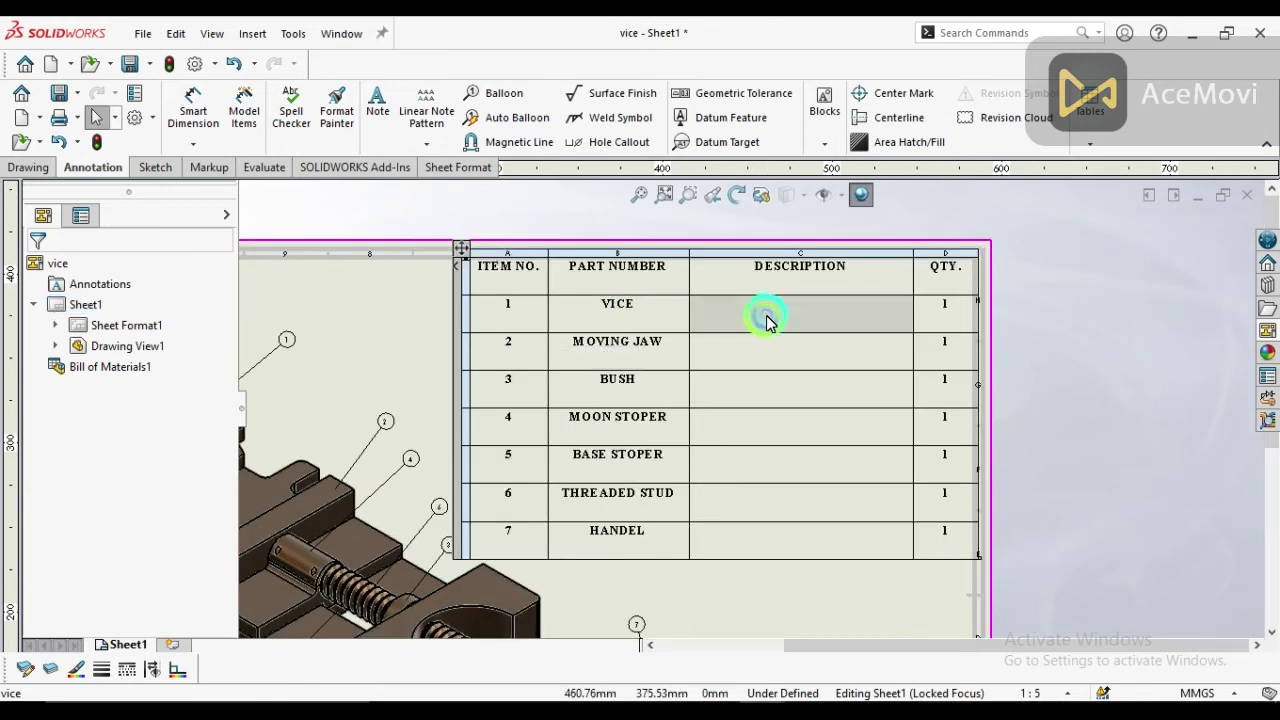